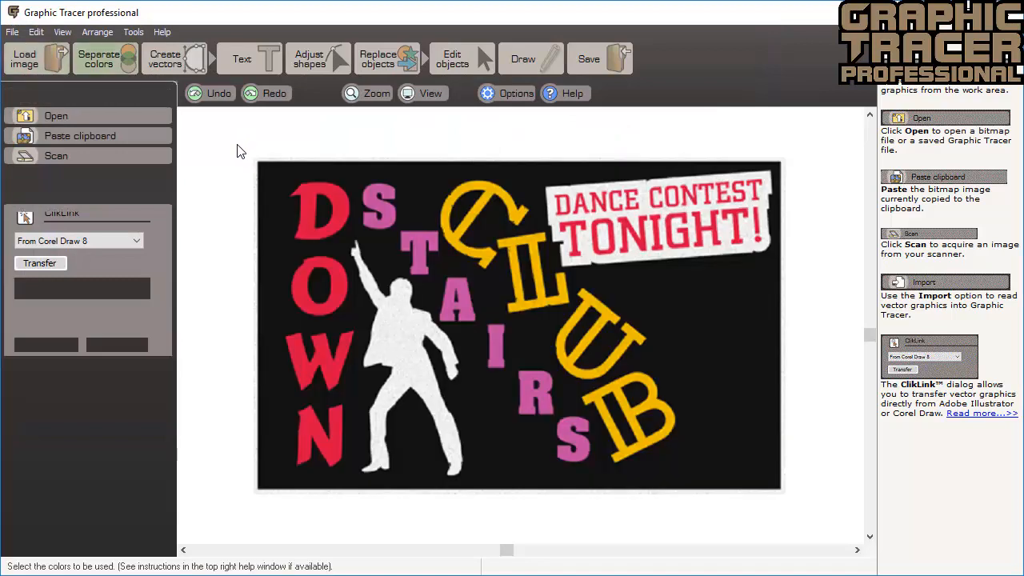
Pick the bitmap's colors automatically and convert the image into vector graphics.
click(59, 349)
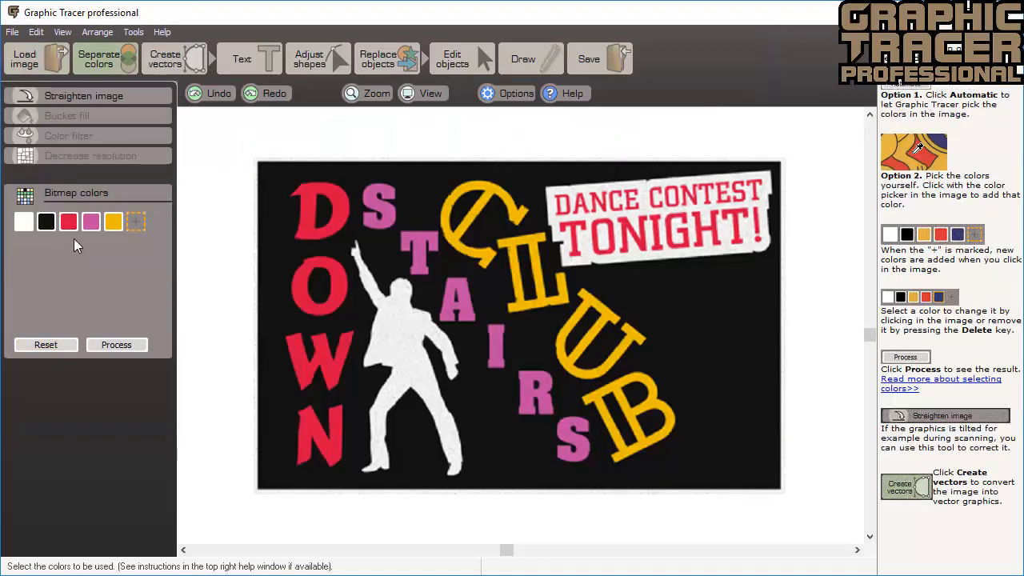
click(184, 68)
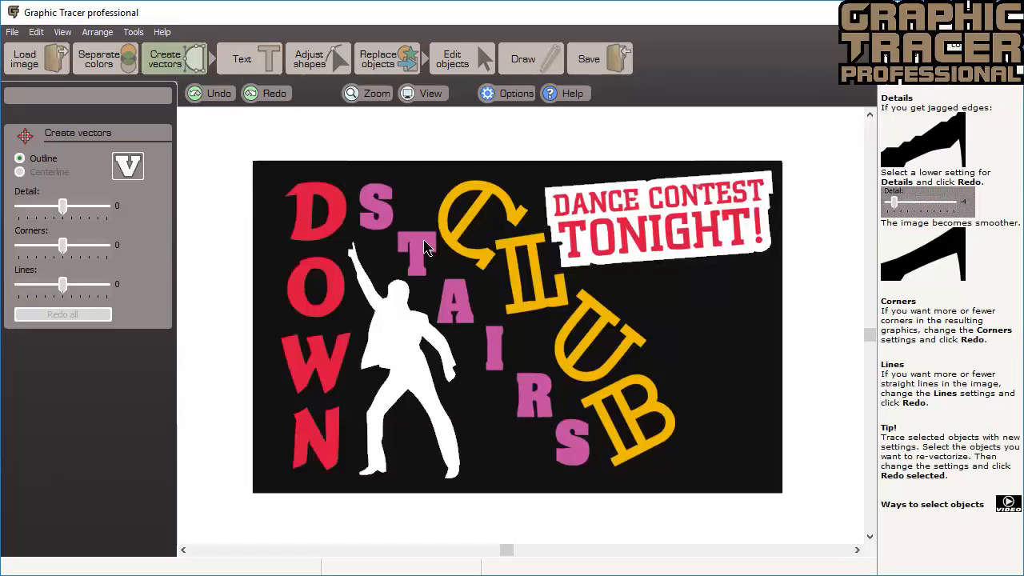
scroll(443, 251, up, 3)
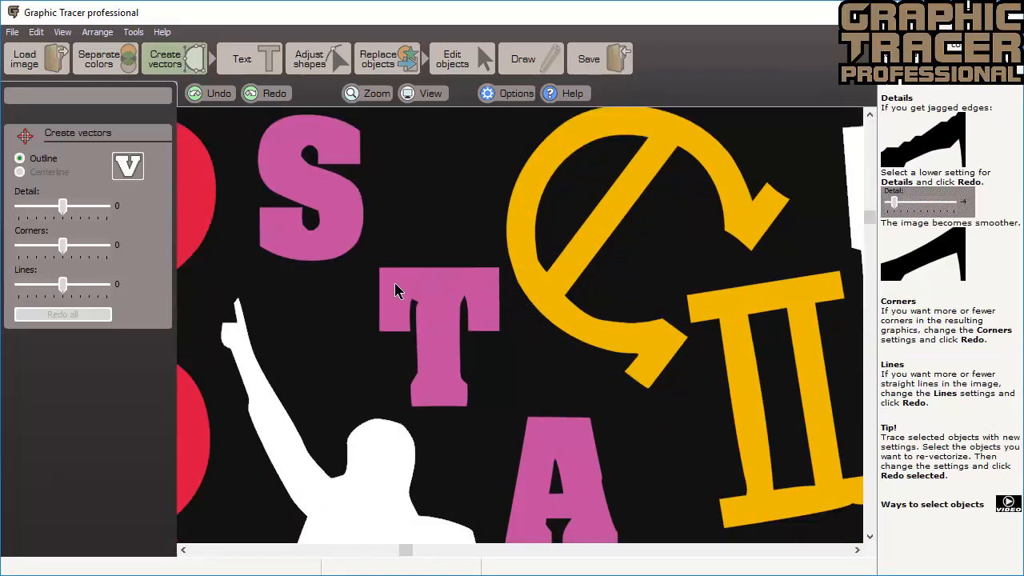
scroll(520, 333, down, 3)
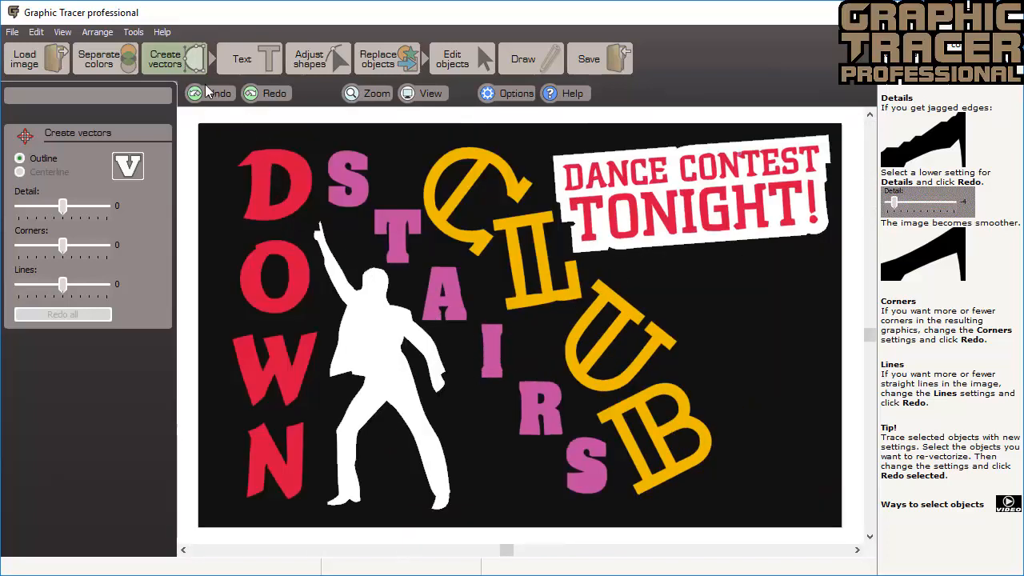
Select the red DOWN letters and start font identification with the Vertical text orientation.
click(232, 68)
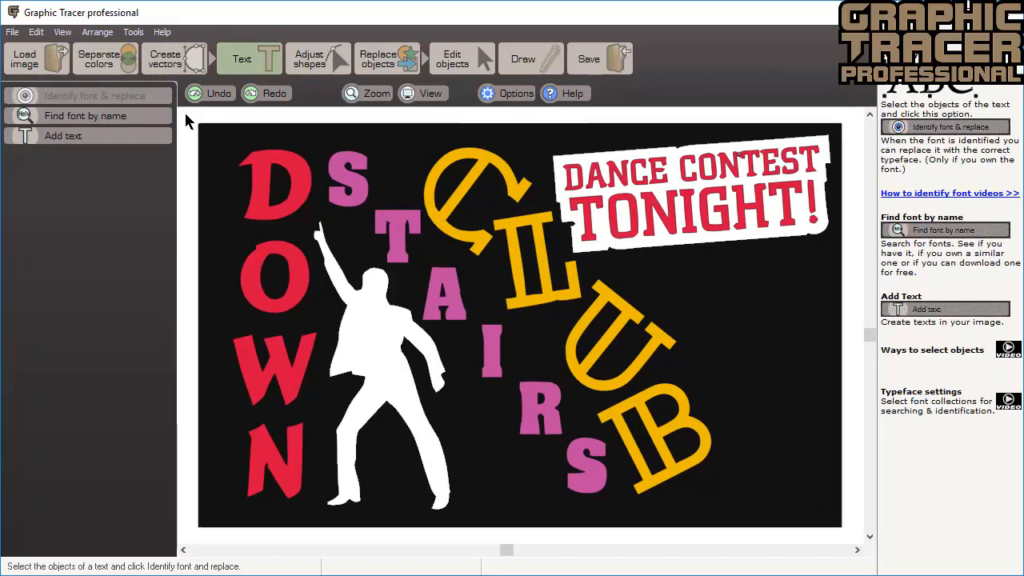
drag(187, 114, 337, 542)
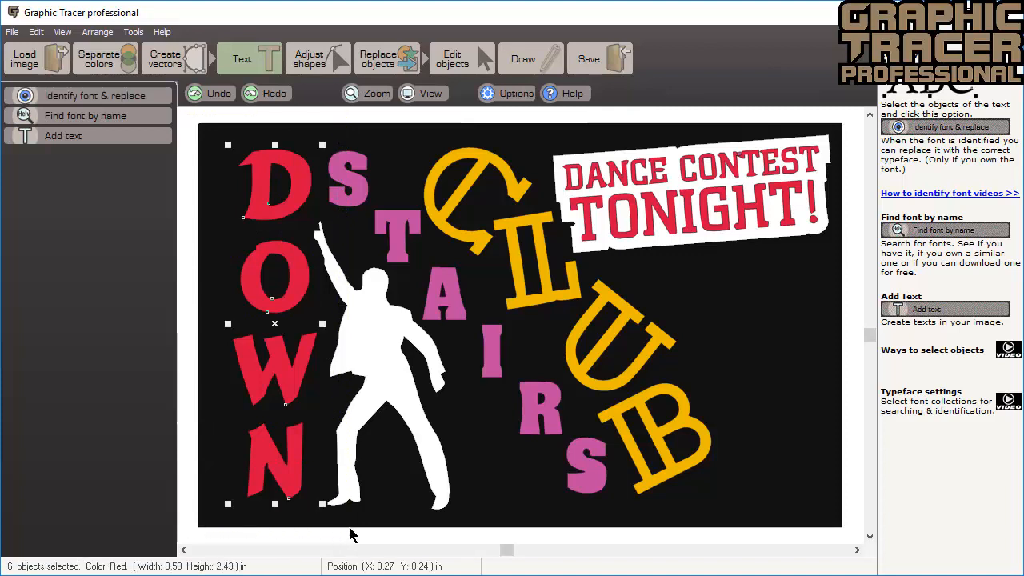
click(94, 96)
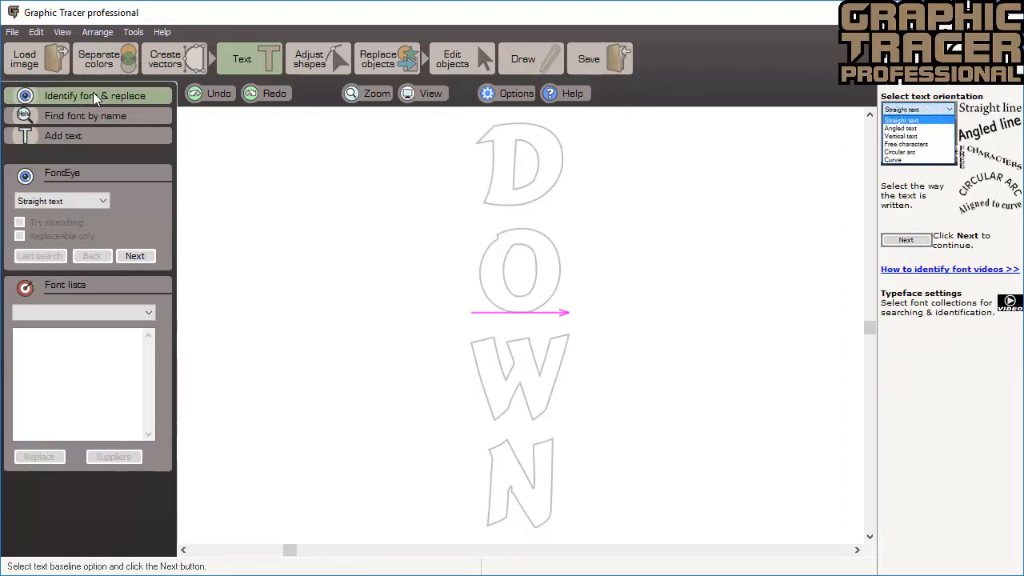
click(102, 203)
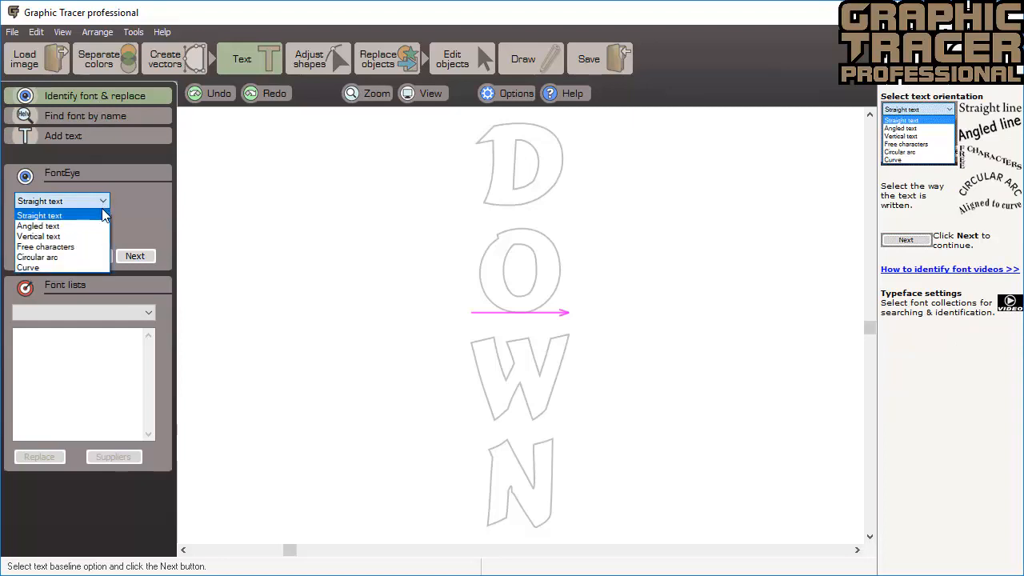
click(97, 236)
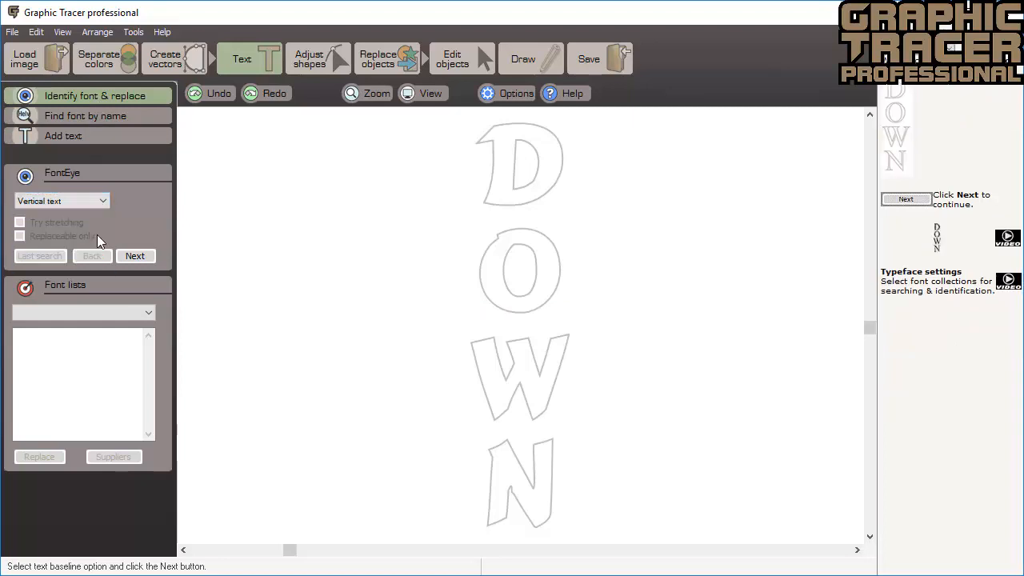
Accept the recognized letters D, O, W, N, search for matching fonts and replace them with the installed Cancun font.
click(136, 257)
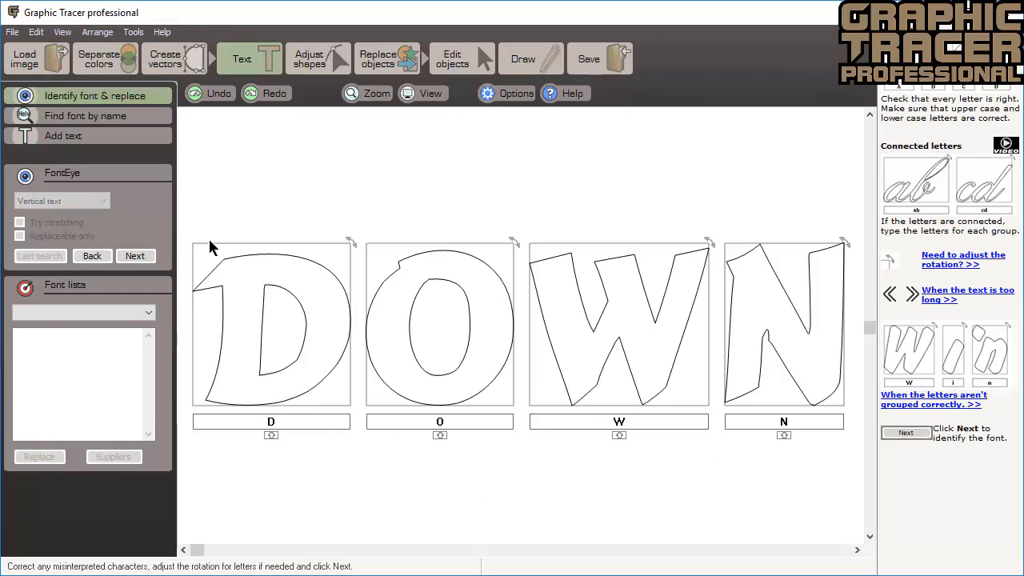
click(146, 254)
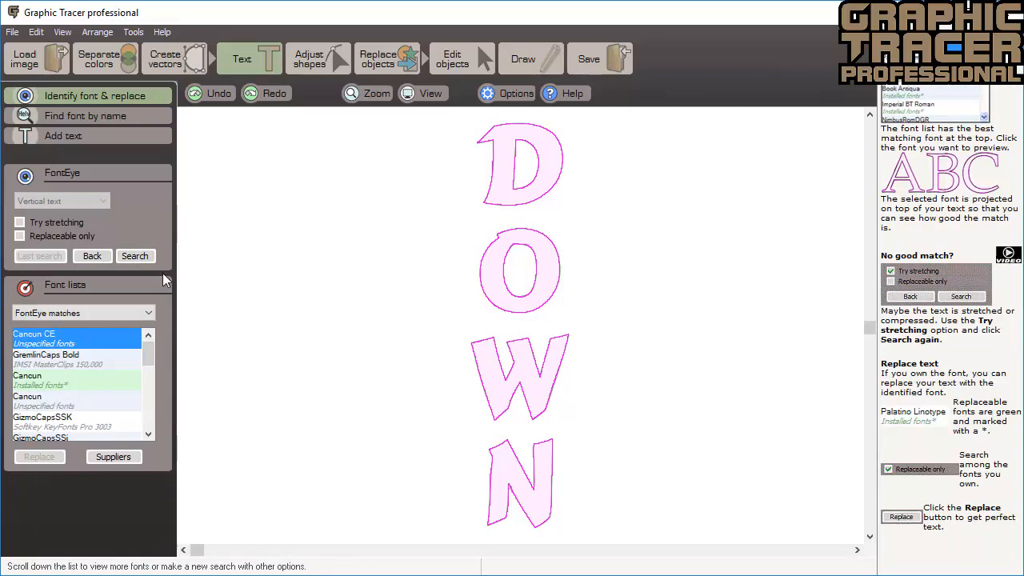
click(107, 374)
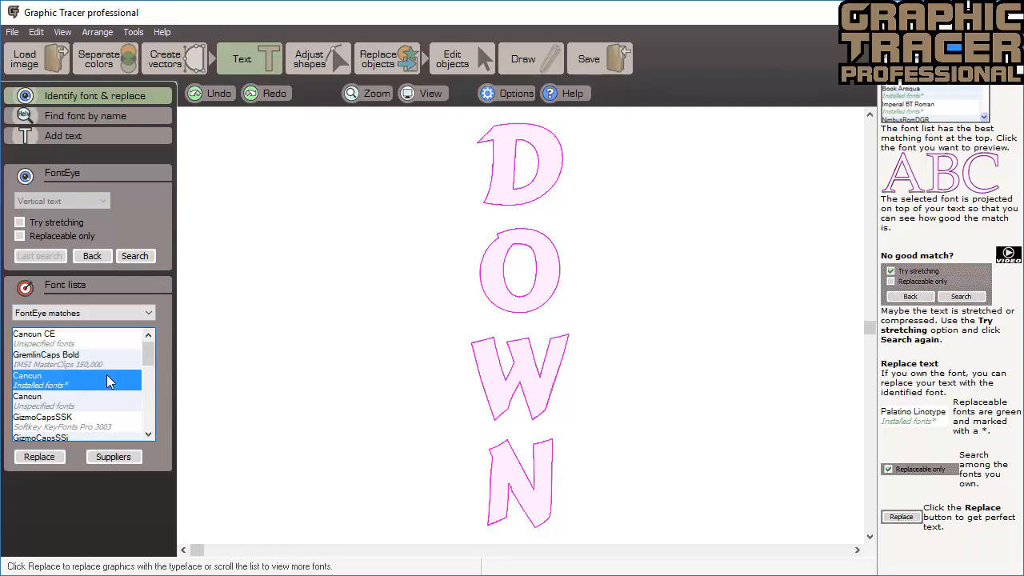
click(56, 459)
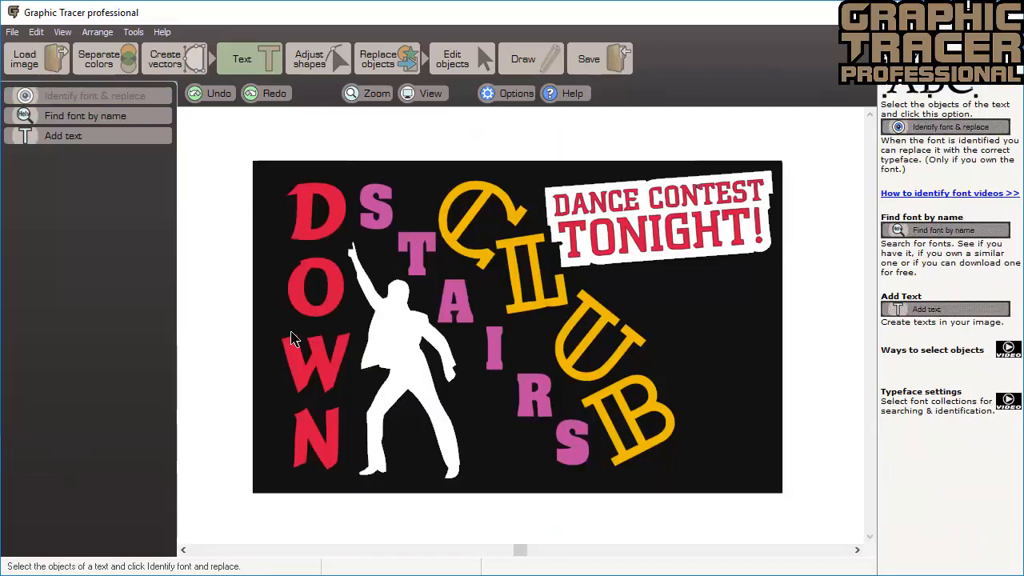
Select all objects that have the same color as the purple letter S at the start of STAIRS.
click(369, 228)
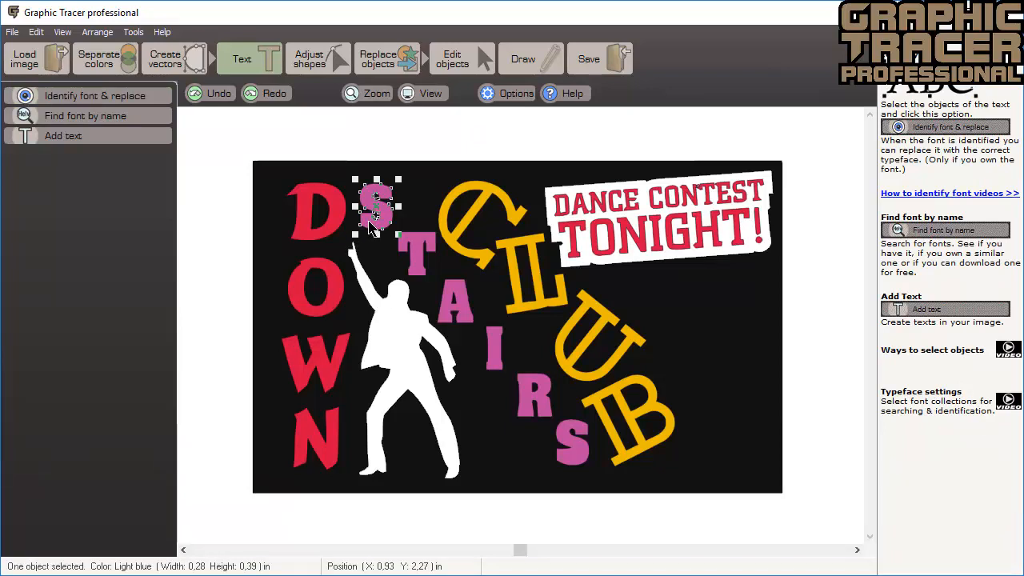
right_click(369, 228)
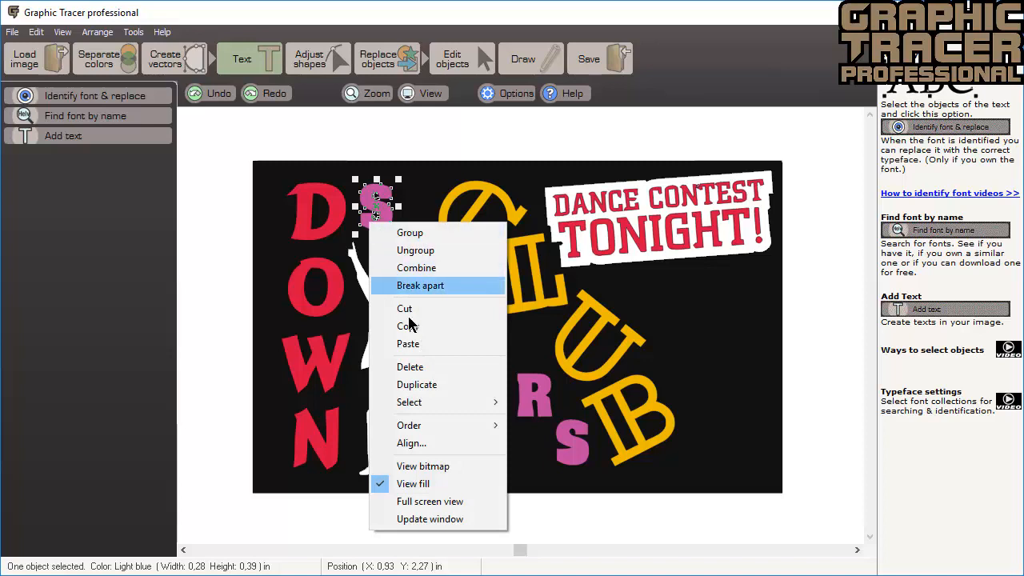
mouse_move(422, 404)
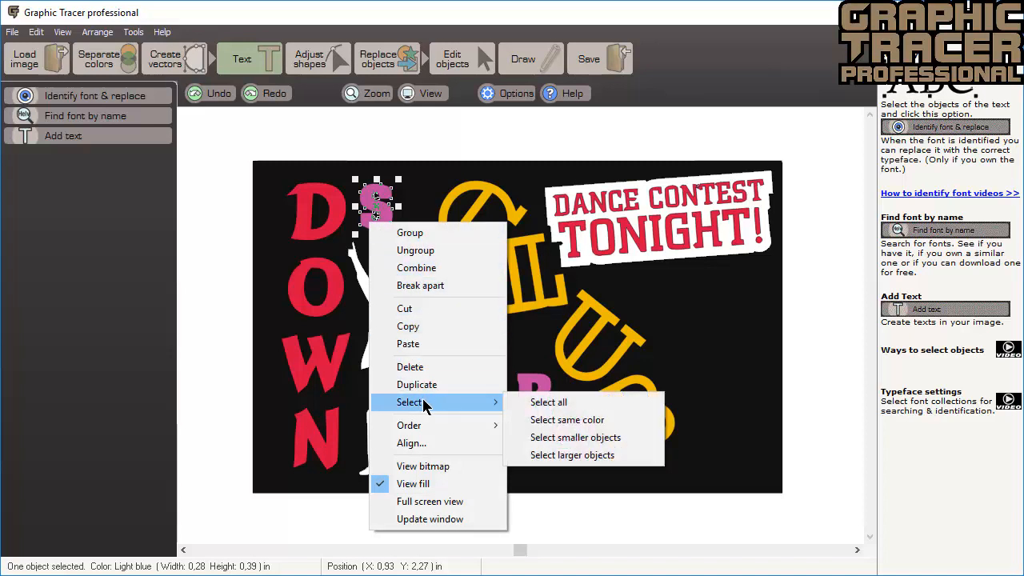
click(535, 424)
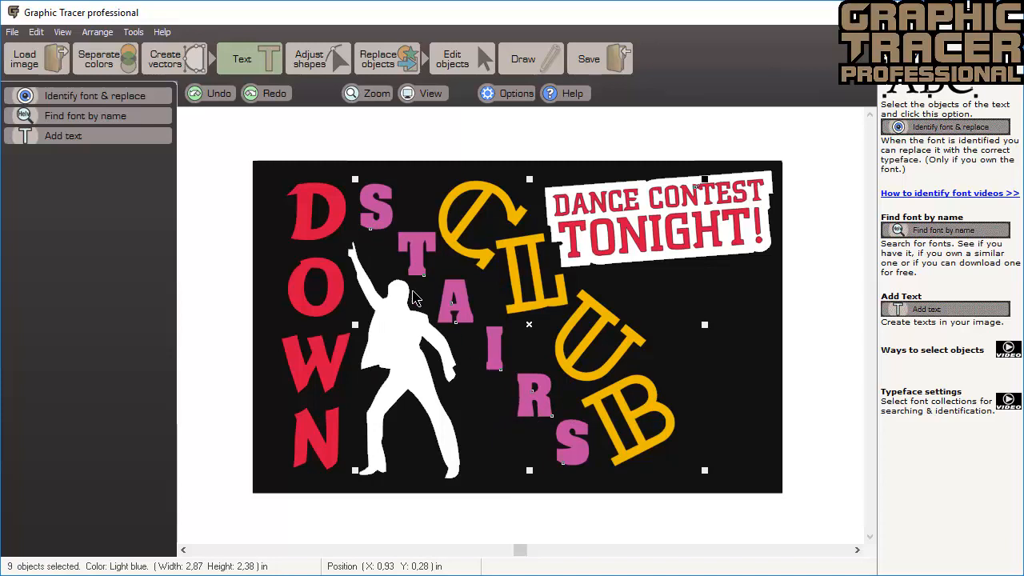
Start font identification for the STAIRS letters as Free characters and continue to the character check.
click(161, 89)
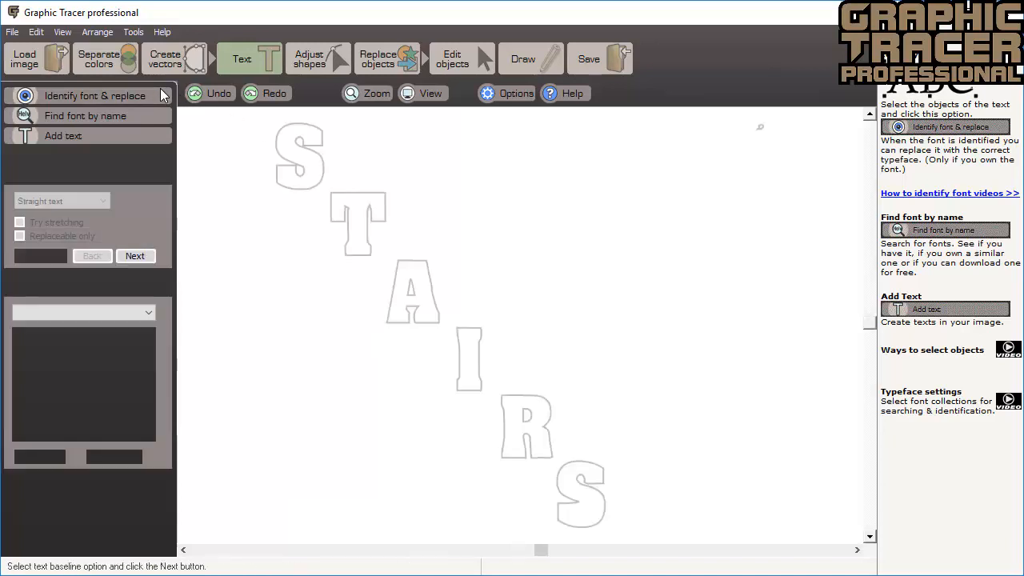
click(103, 200)
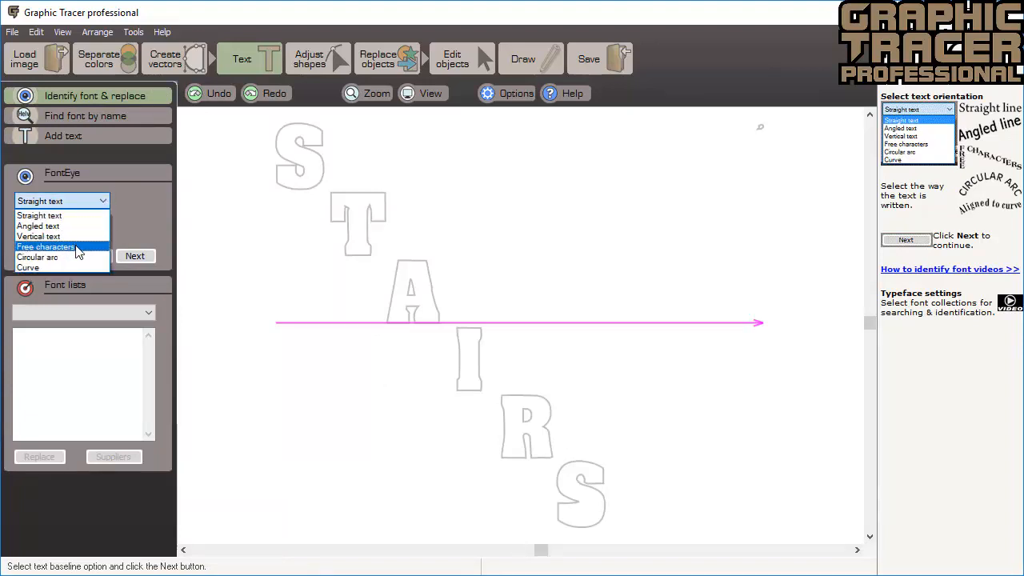
click(48, 247)
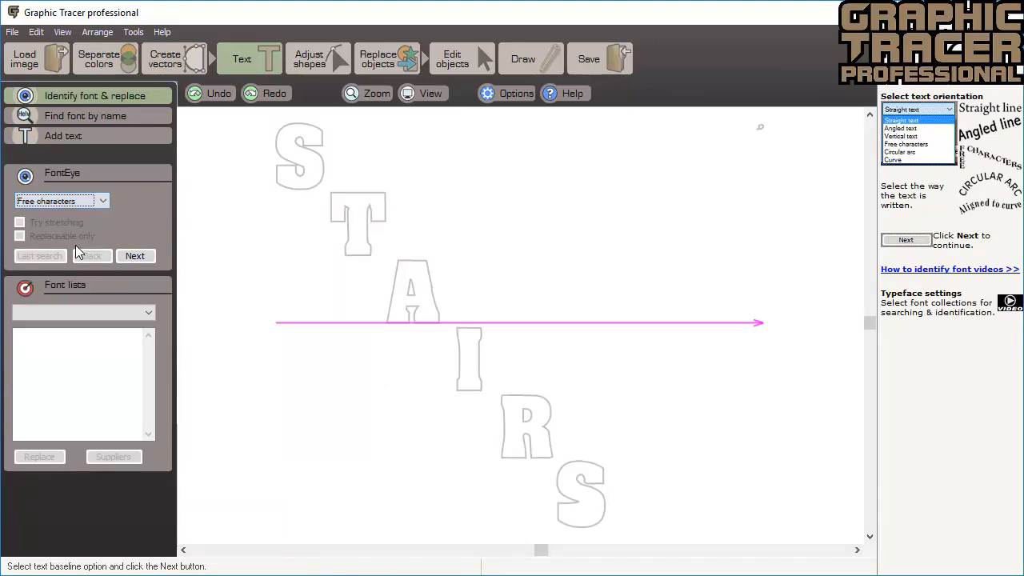
click(135, 257)
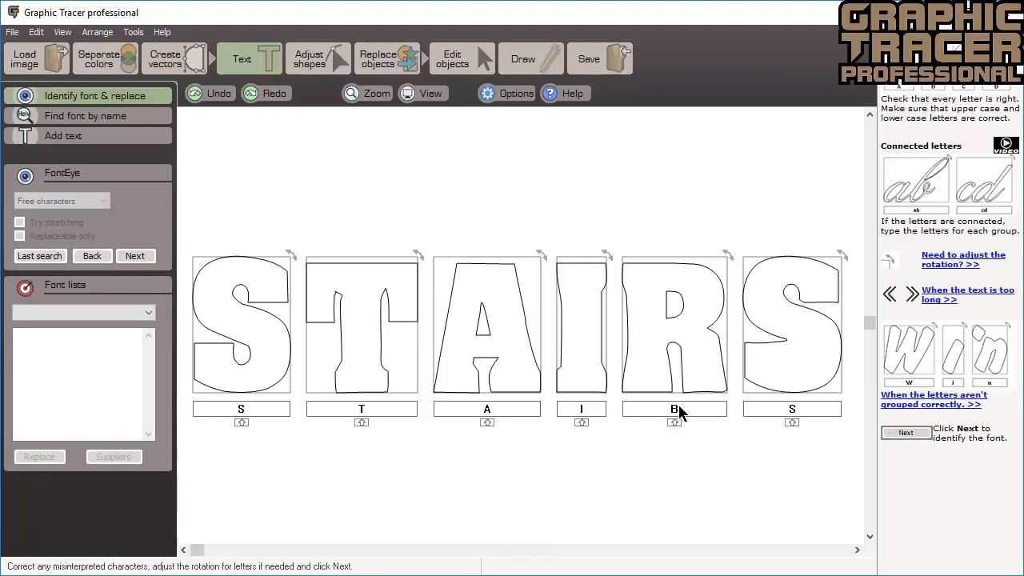
Correct the fifth character to R, search for matching fonts and replace STAIRS with the installed Aachen BT Bold.
text(R)
click(143, 256)
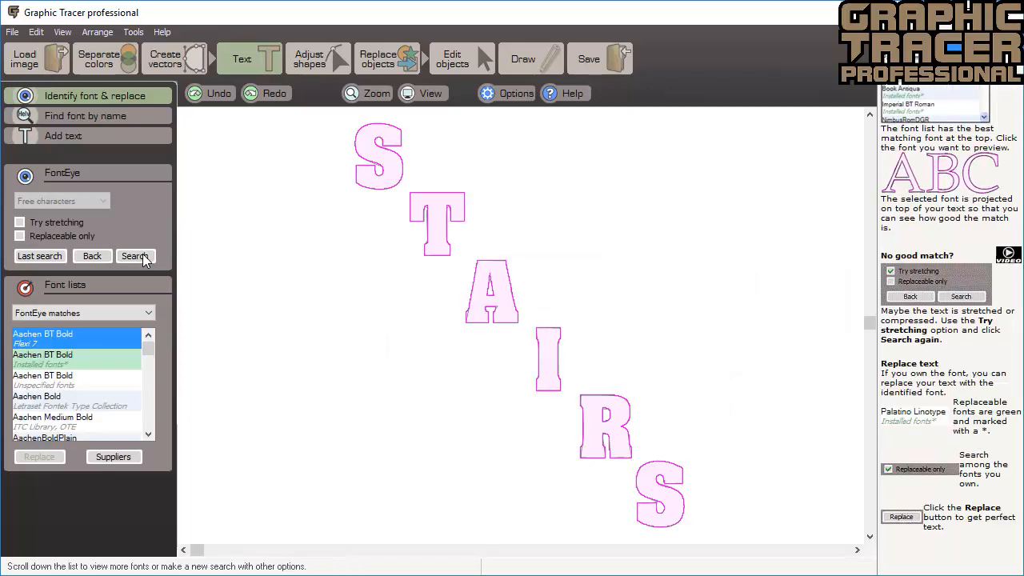
click(95, 353)
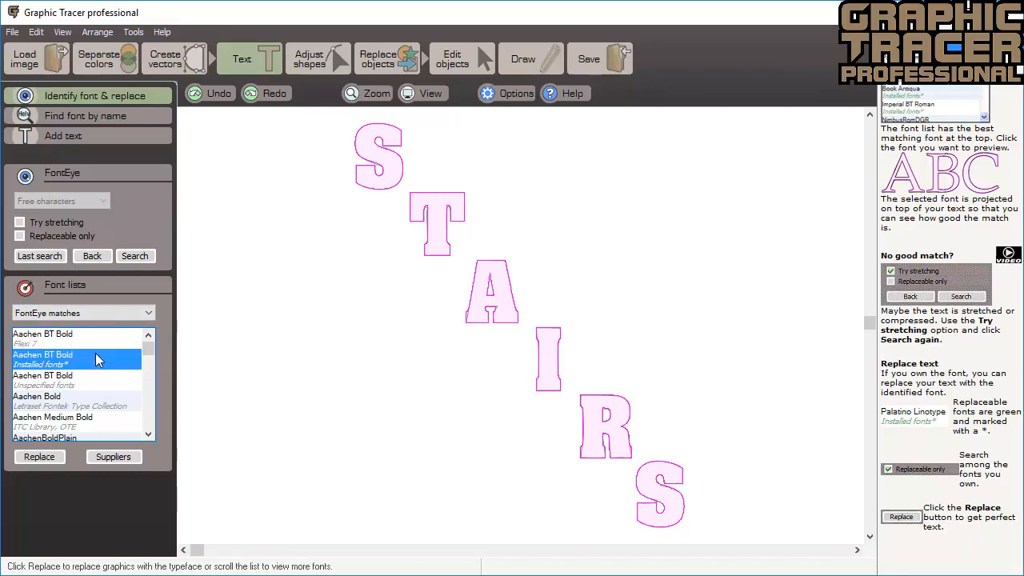
click(56, 459)
Select all objects that have the same color as the yellow letter C of CLUB.
click(452, 242)
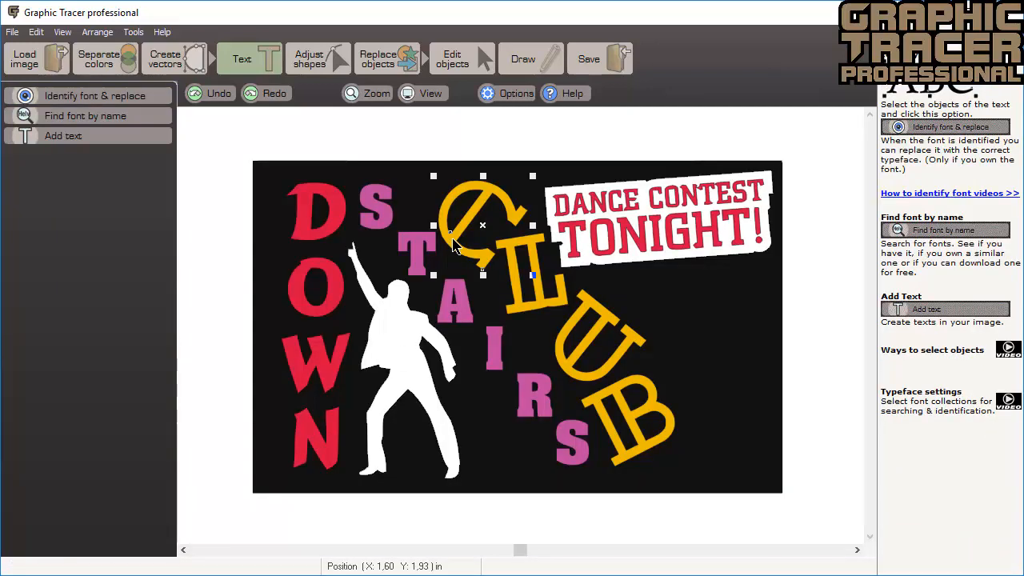
right_click(452, 238)
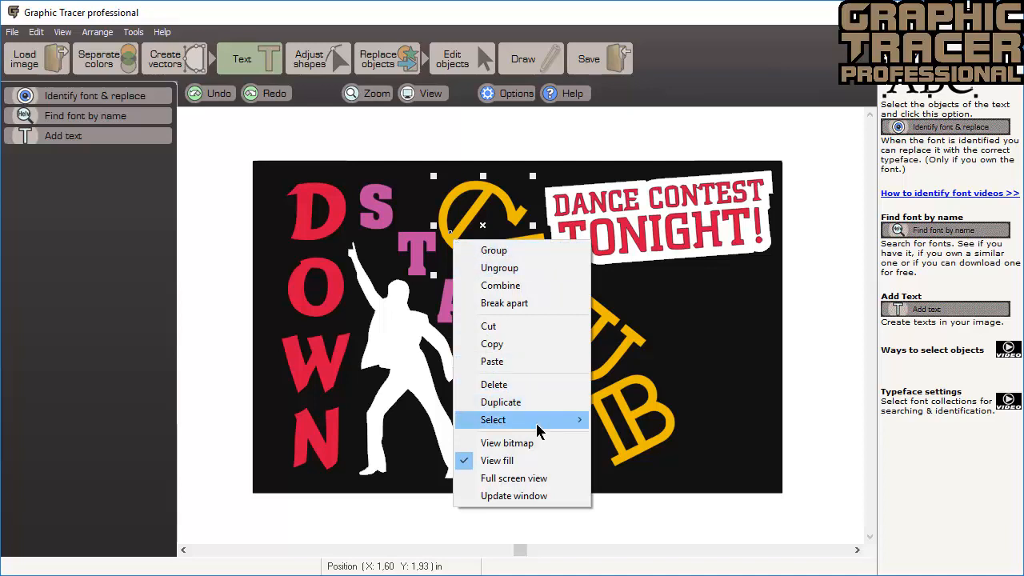
mouse_move(548, 422)
click(626, 439)
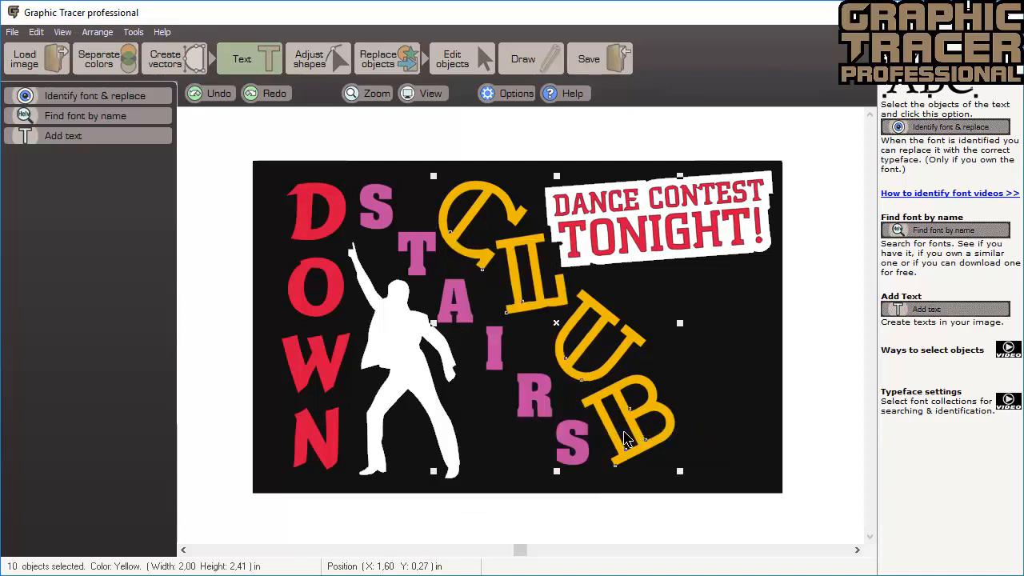
Start font identification for the CLUB letters as Free characters and continue to the character check.
click(145, 95)
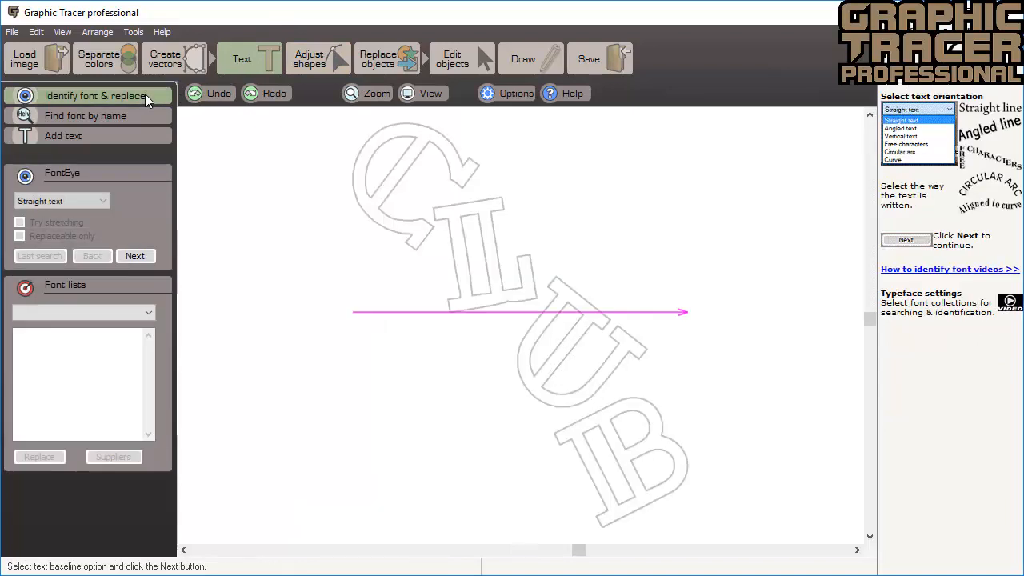
click(102, 201)
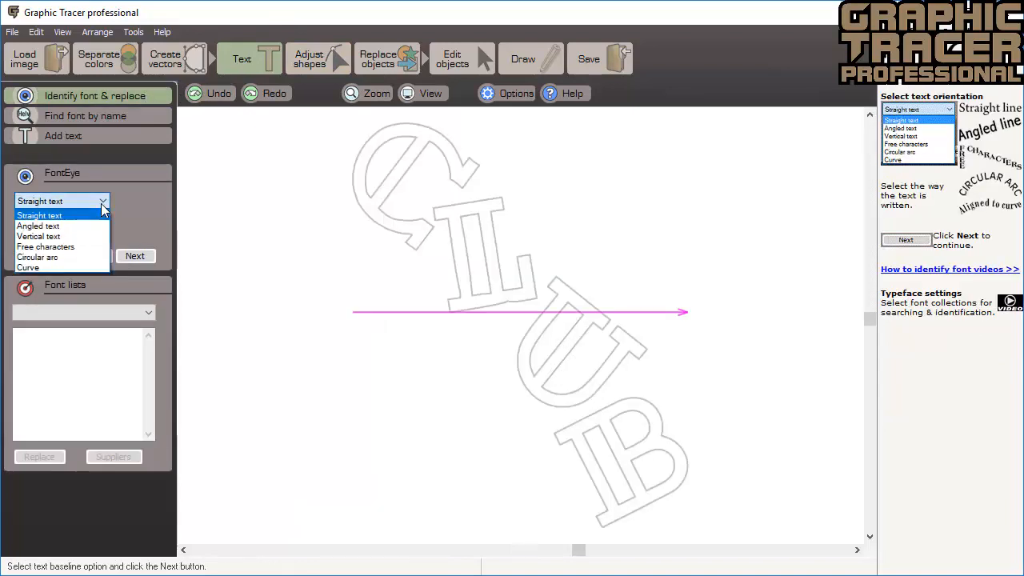
click(95, 247)
click(134, 255)
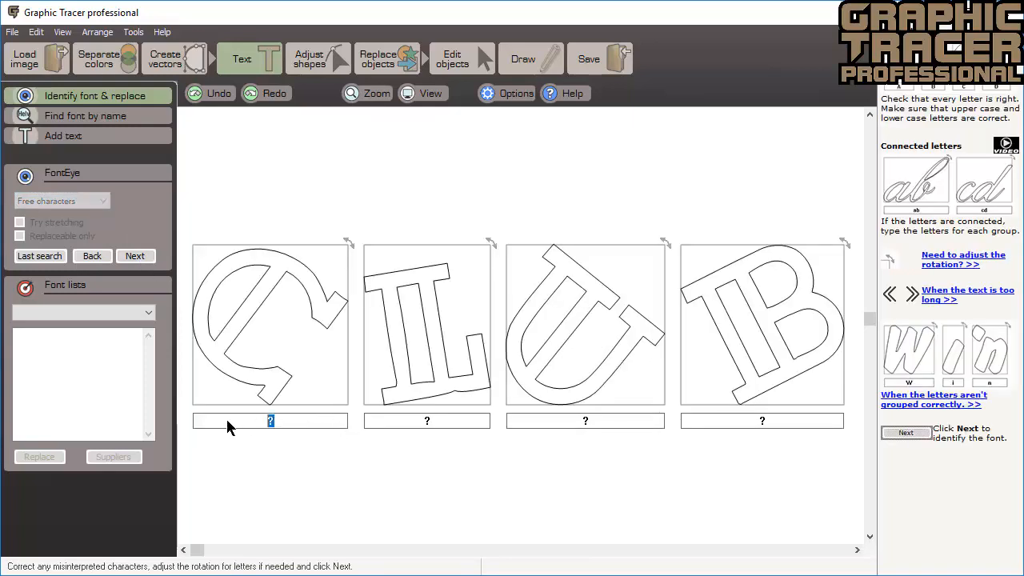
Enter C, L, U and B as the characters for the four unrecognized letter shapes.
text(C)
key(Tab)
text(L)
key(Tab)
text(U)
key(Tab)
text(B)
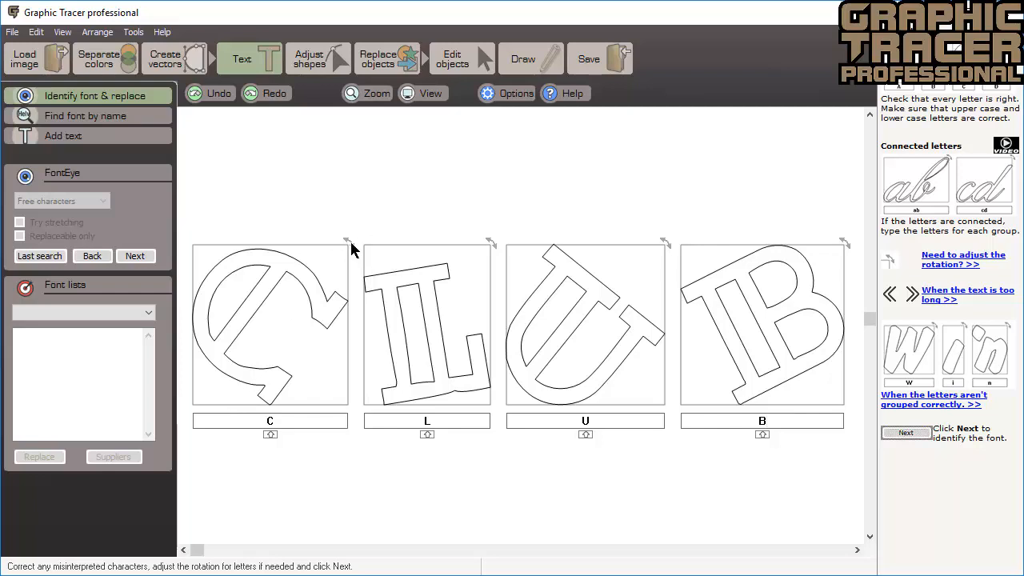
Rotate the tilted CLUB letters in their character frames until they stand upright.
drag(350, 247, 366, 318)
drag(365, 311, 365, 311)
drag(491, 241, 479, 235)
drag(845, 243, 792, 244)
Search for fonts matching CLUB and replace the letters with the installed DextorOutD font.
click(145, 257)
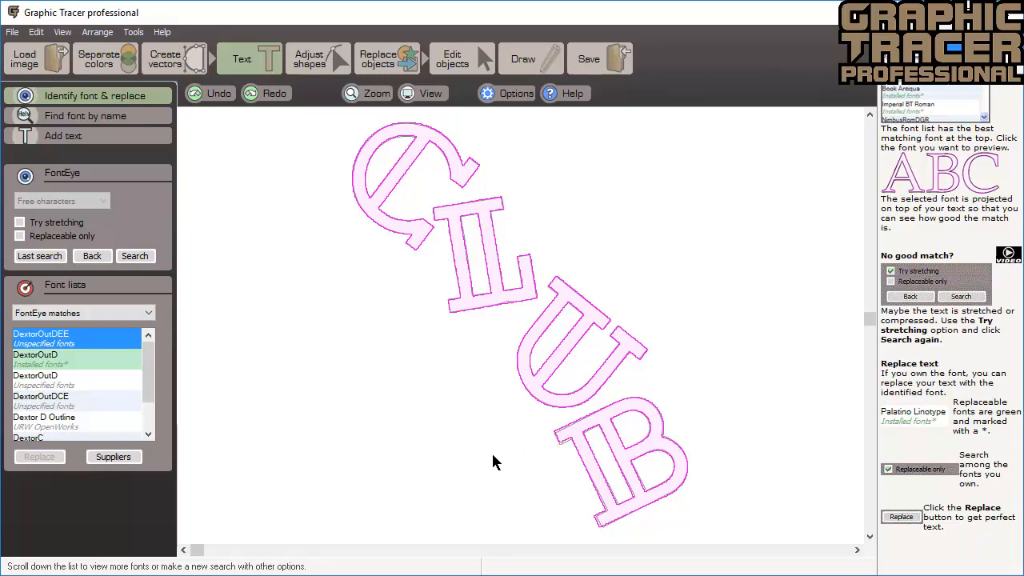
click(96, 366)
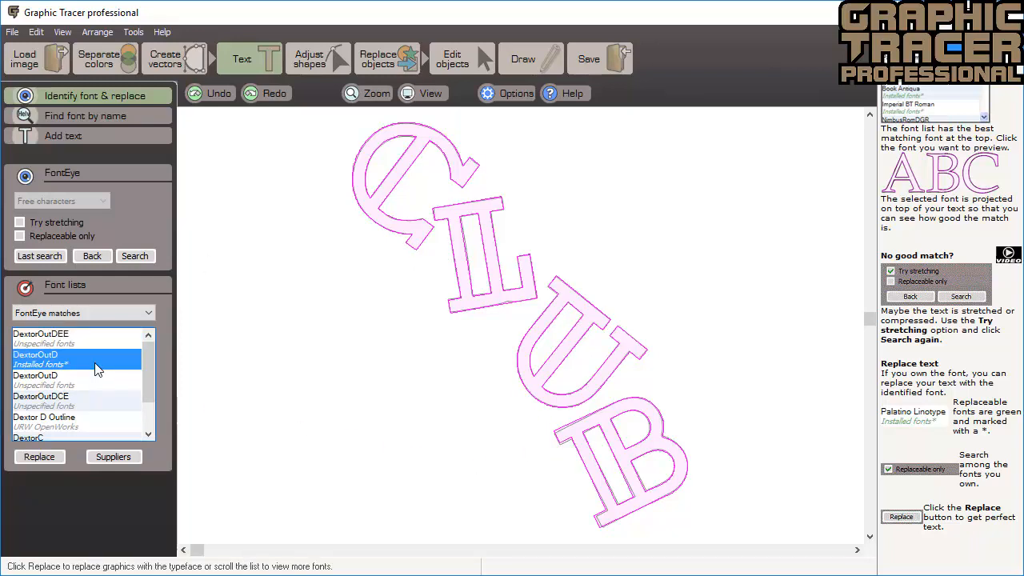
click(44, 461)
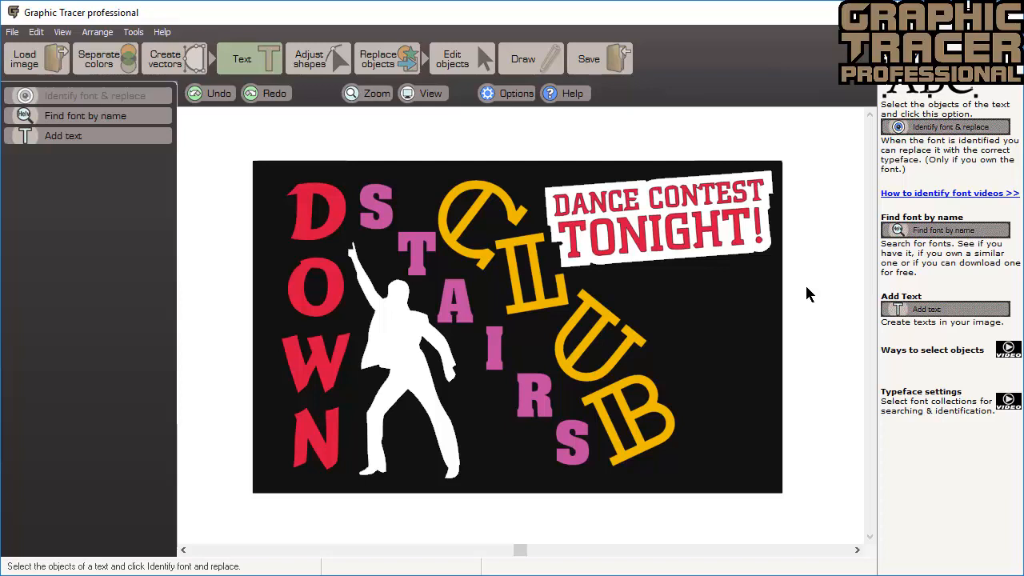
Identify the font of the TONIGHT! lettering as Angled text and replace the letters with the installed CityDMed font.
mouse_move(806, 288)
mouse_down()
mouse_move(602, 198)
mouse_move(547, 209)
mouse_up()
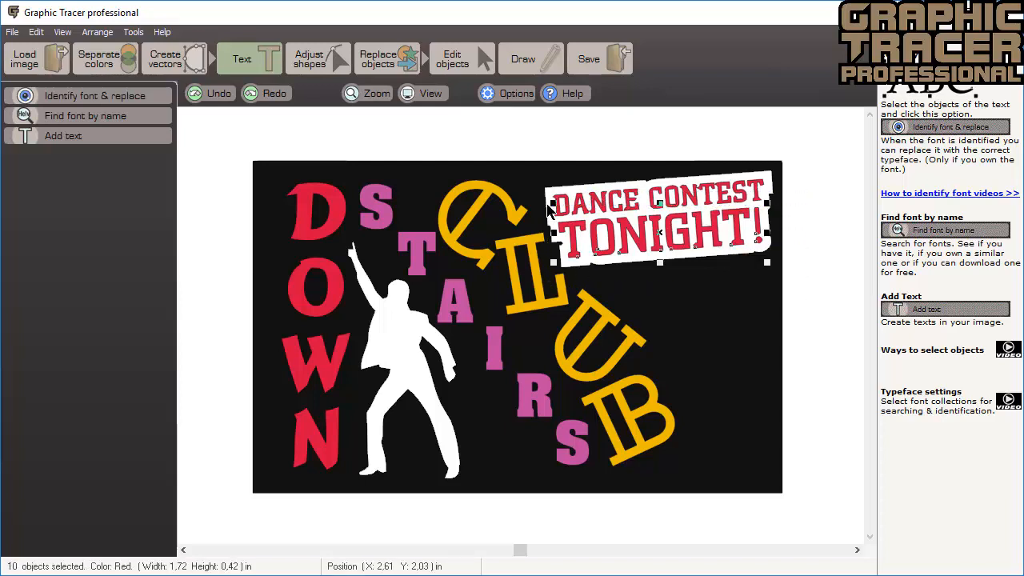
click(136, 95)
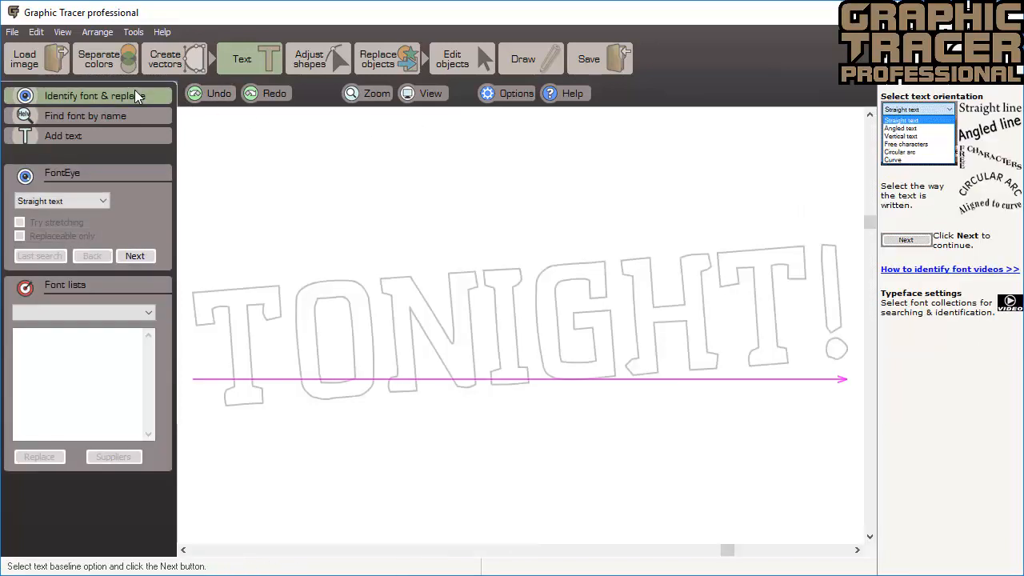
click(70, 201)
click(70, 227)
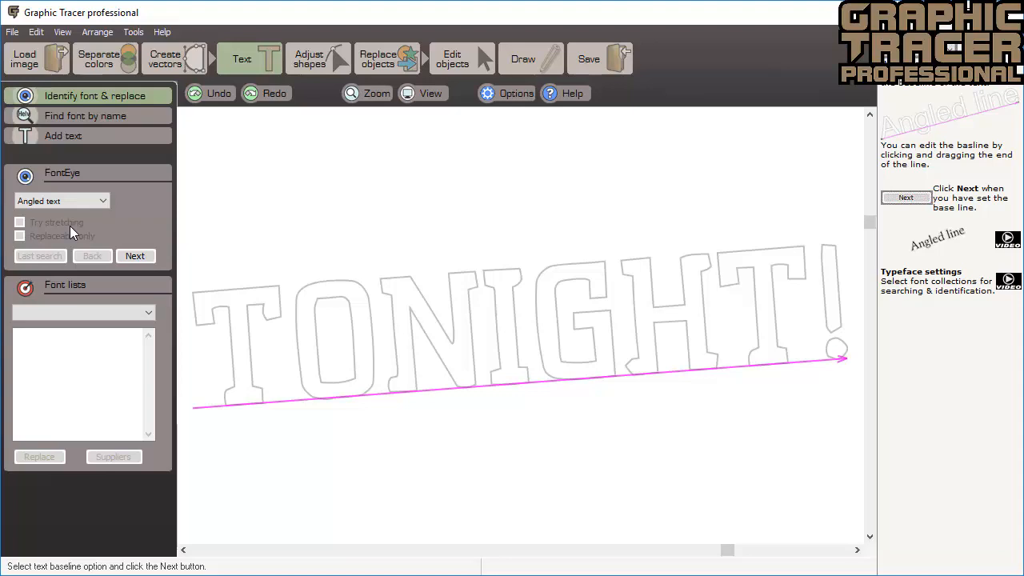
click(134, 257)
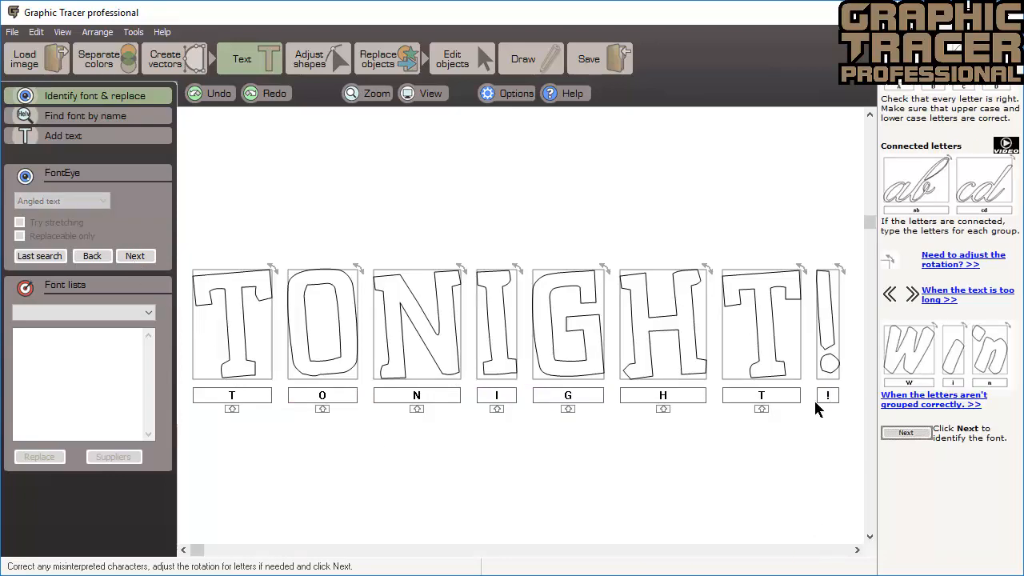
click(137, 255)
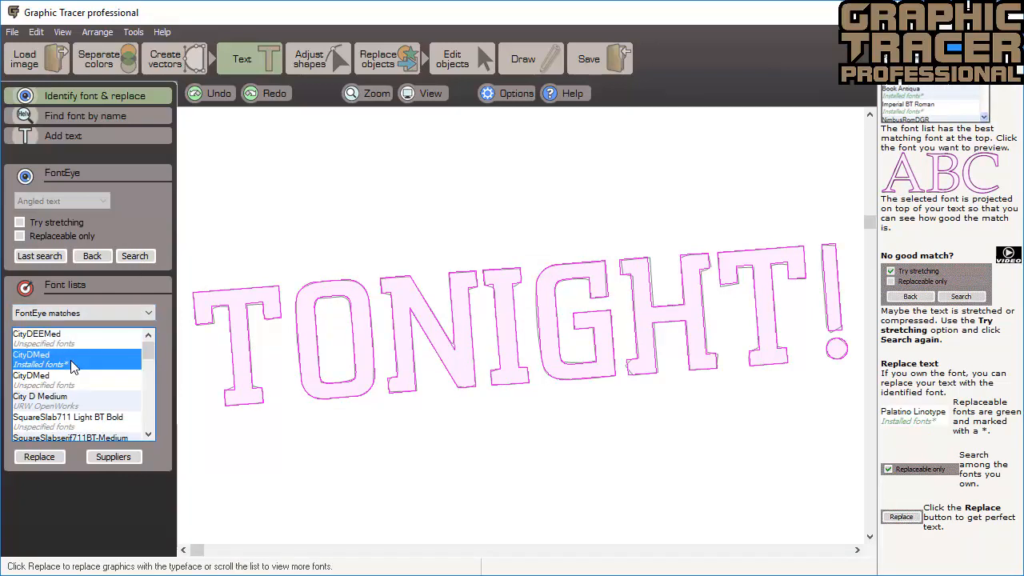
click(56, 454)
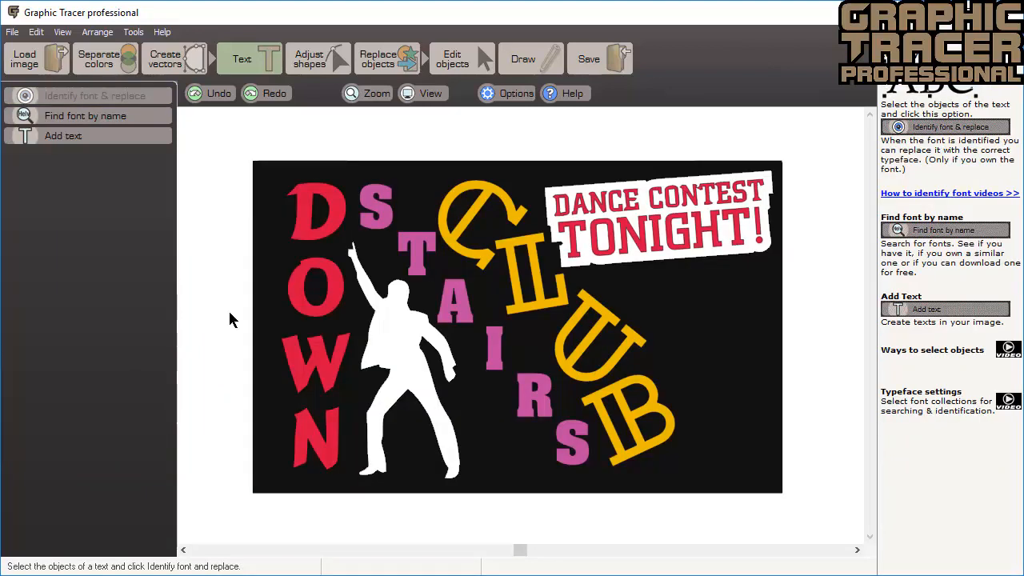
Start font identification for the DANCE CONTEST lettering as Angled text and continue to the character check.
drag(528, 142, 804, 239)
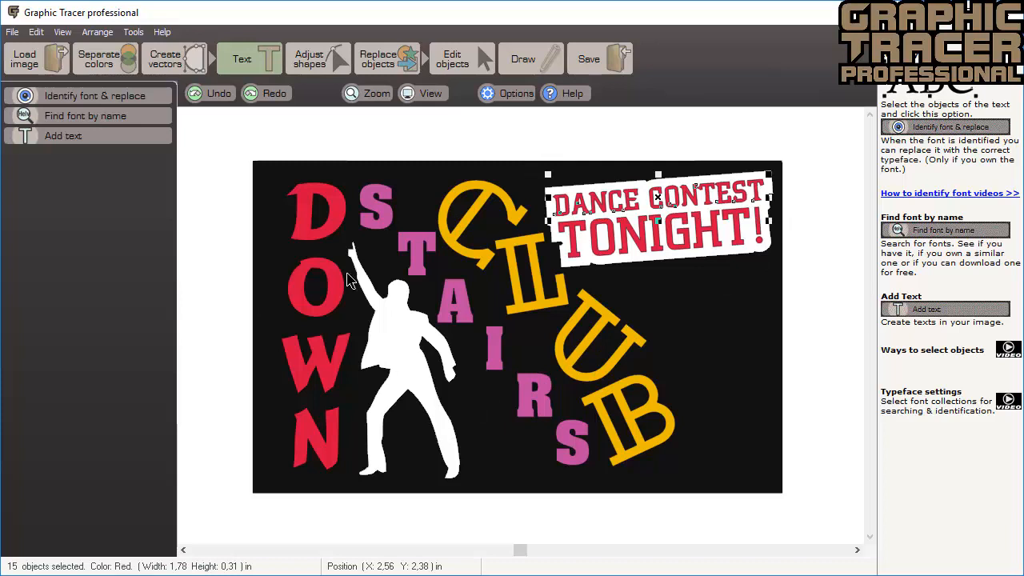
click(146, 95)
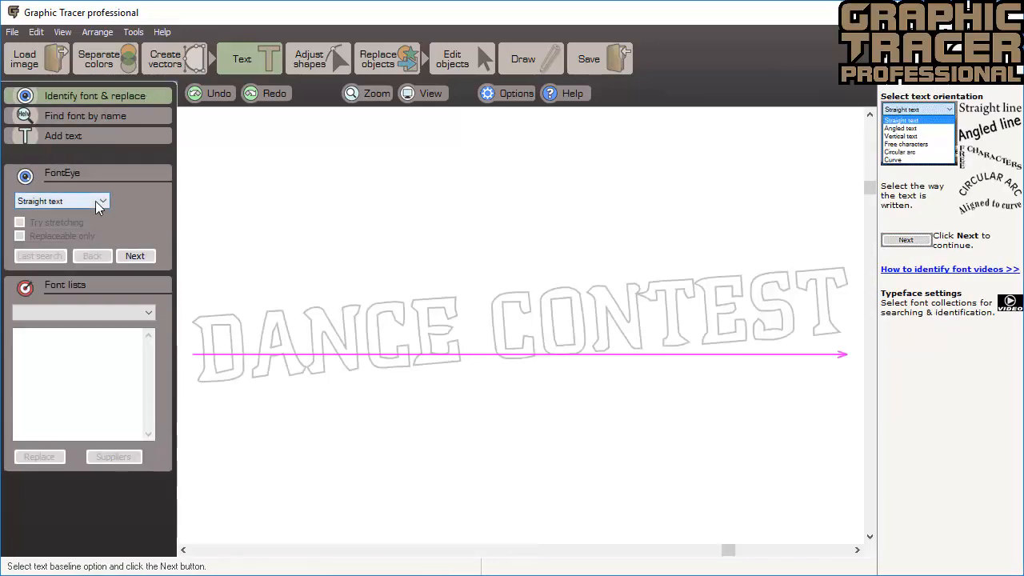
click(98, 200)
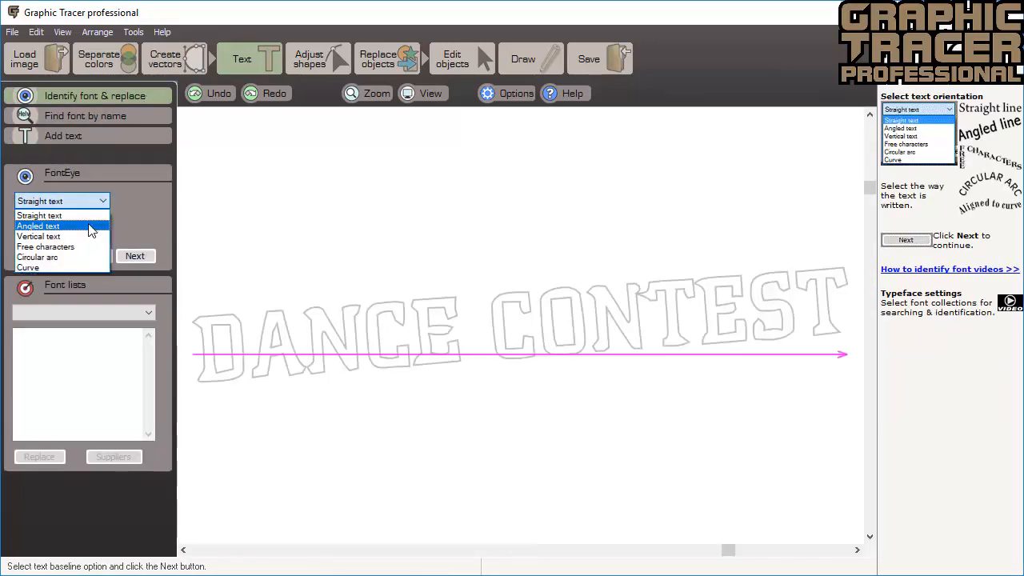
click(88, 224)
click(137, 256)
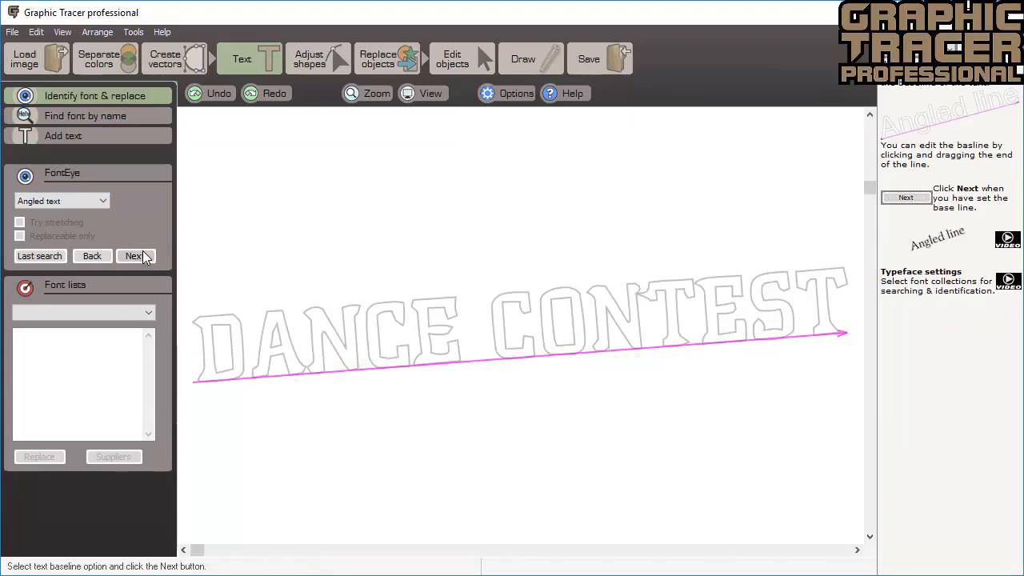
click(633, 366)
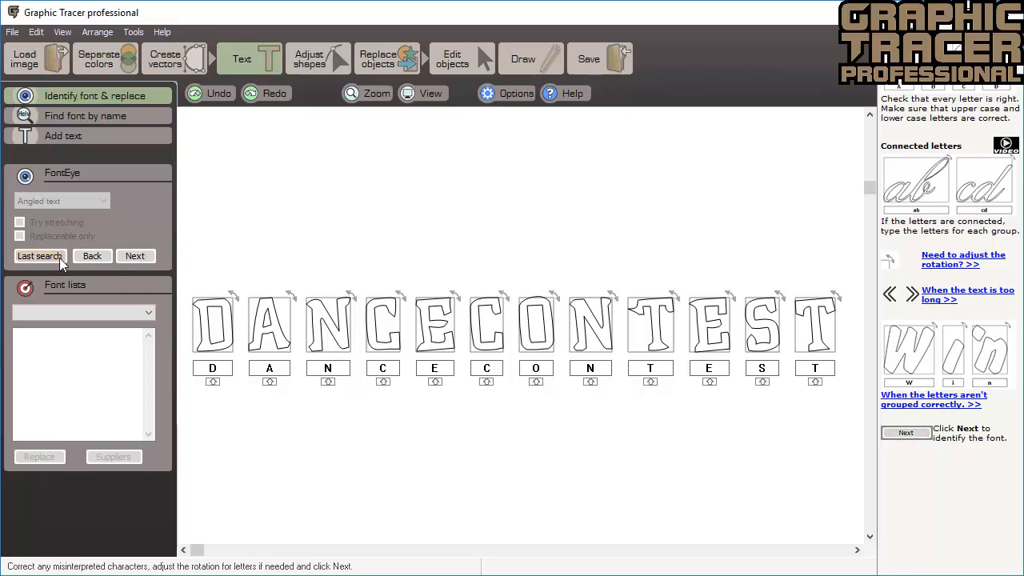
Reuse the last search's font matches for DANCE CONTEST and replace the letters with the installed CityDMed font.
click(32, 257)
click(48, 360)
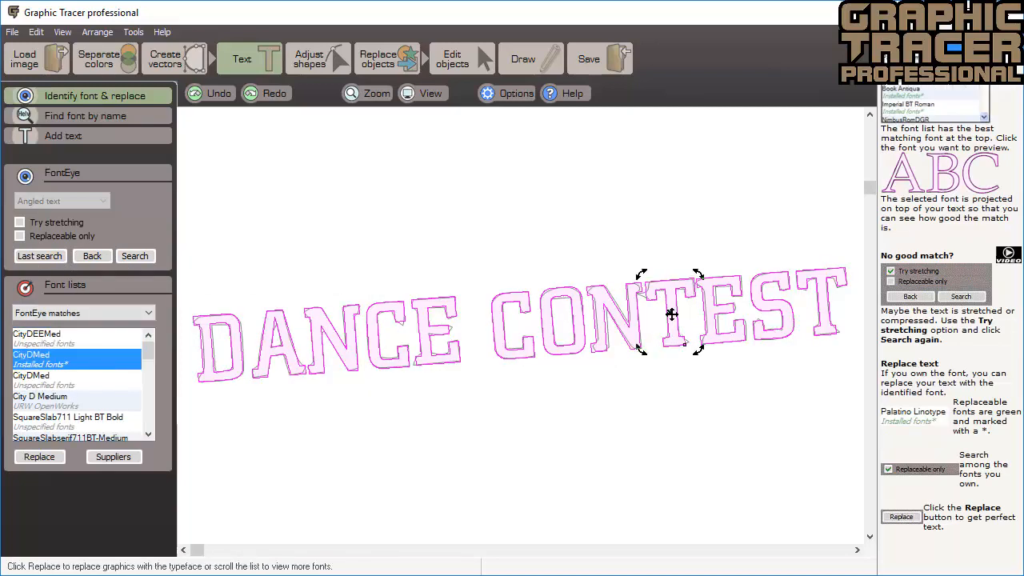
click(39, 457)
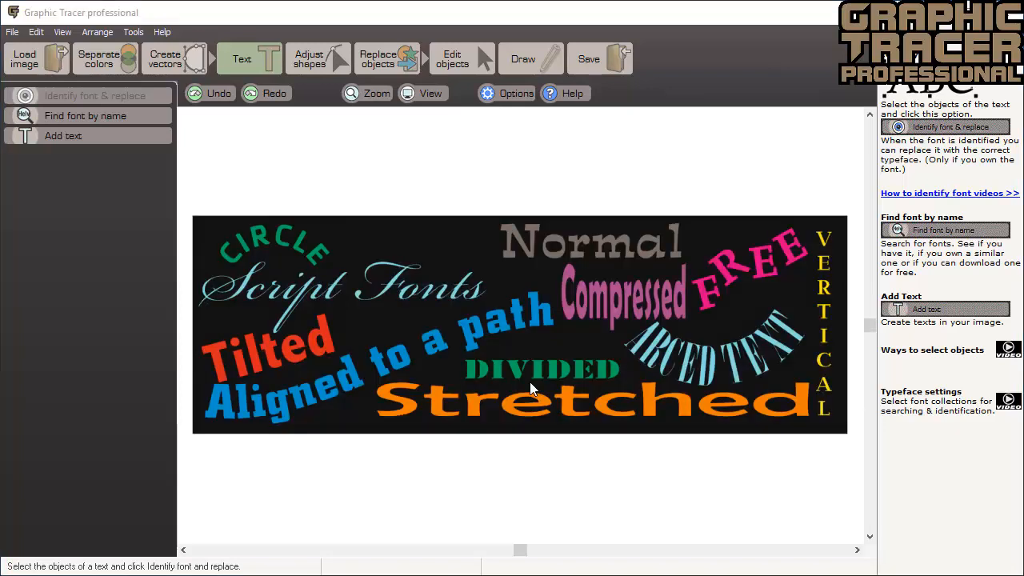
Start font identification for the green CIRCLE lettering with Circular arc as its text orientation.
drag(207, 196, 349, 276)
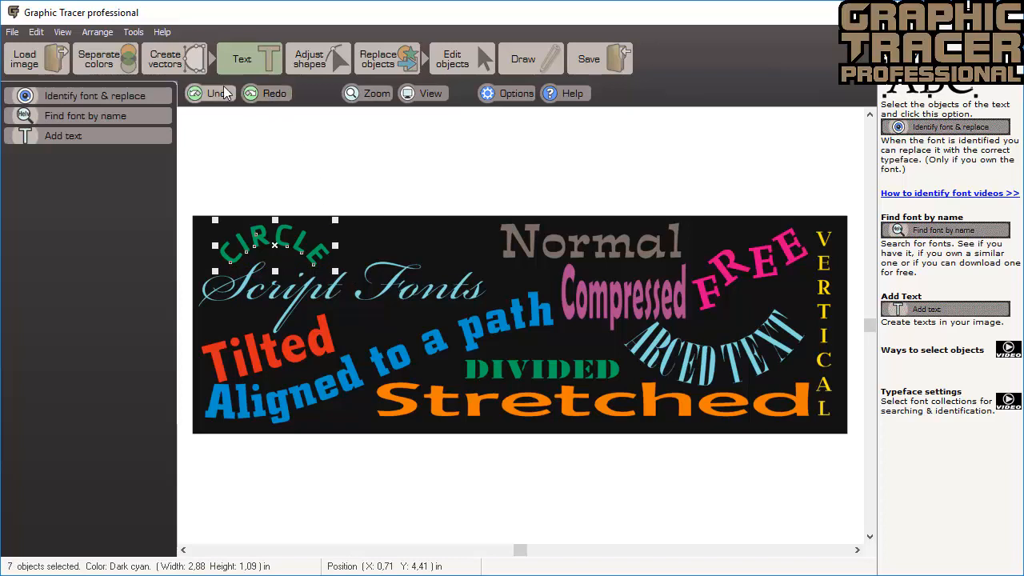
click(146, 90)
click(97, 203)
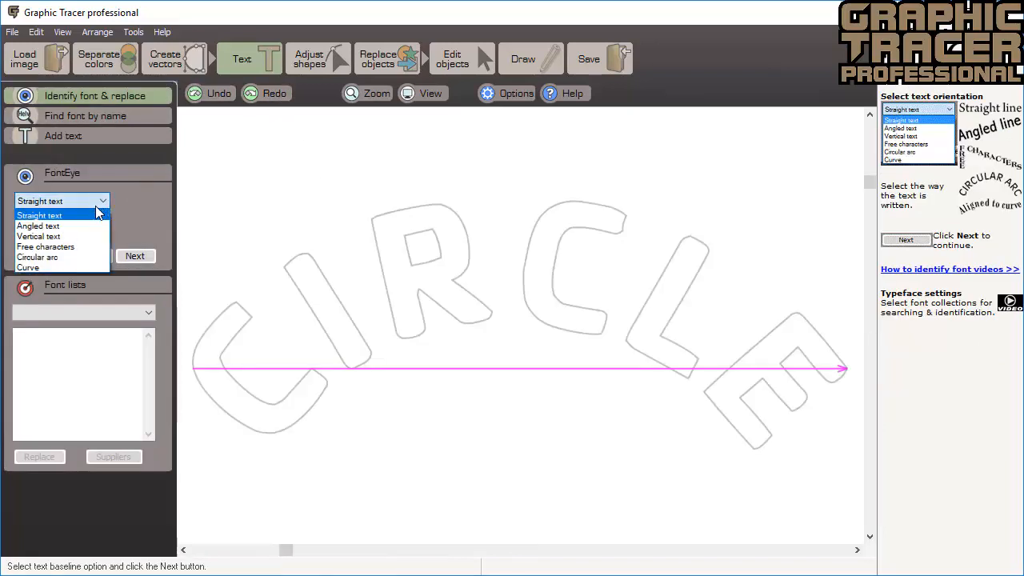
click(87, 257)
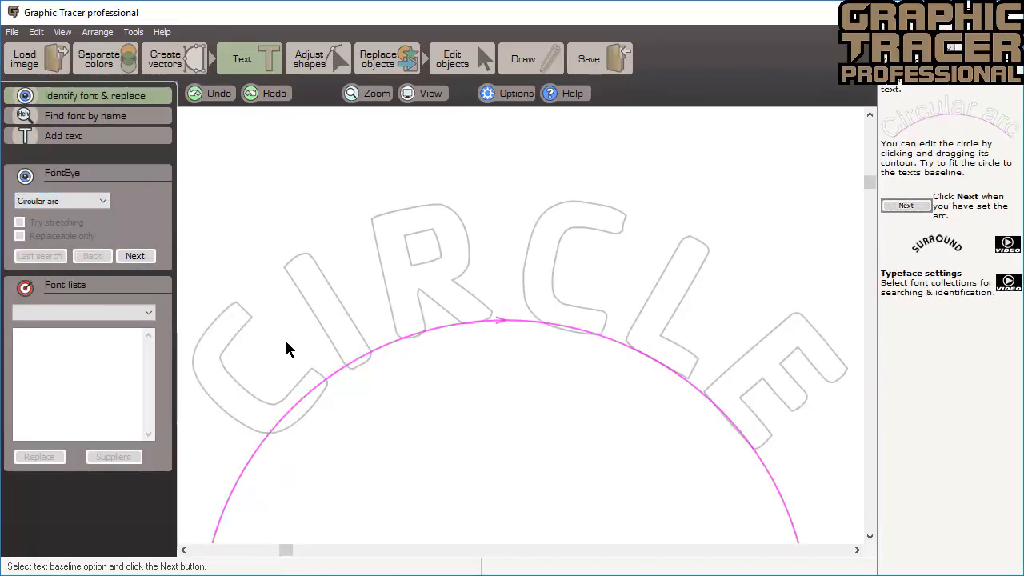
Fit the circular baseline to the bottoms of the CIRCLE letters and continue to the character check.
drag(299, 407, 304, 419)
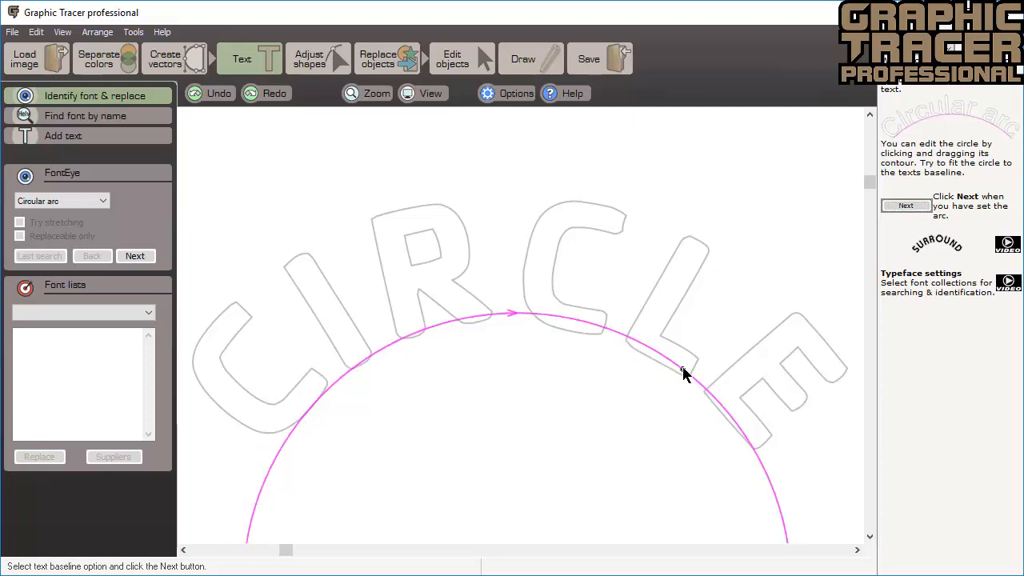
drag(681, 373, 685, 374)
drag(509, 313, 508, 318)
drag(692, 374, 693, 378)
drag(364, 358, 366, 363)
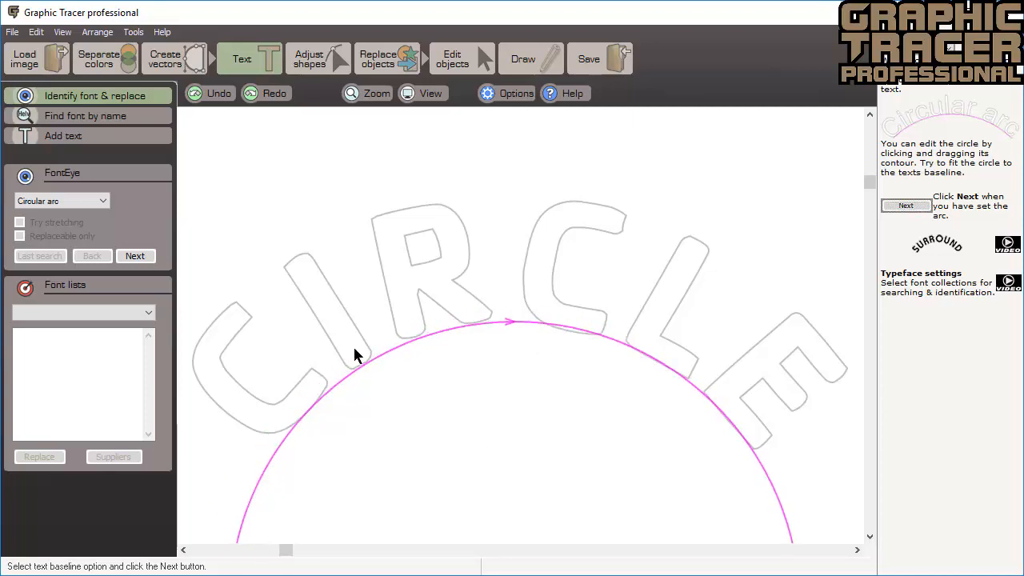
click(135, 256)
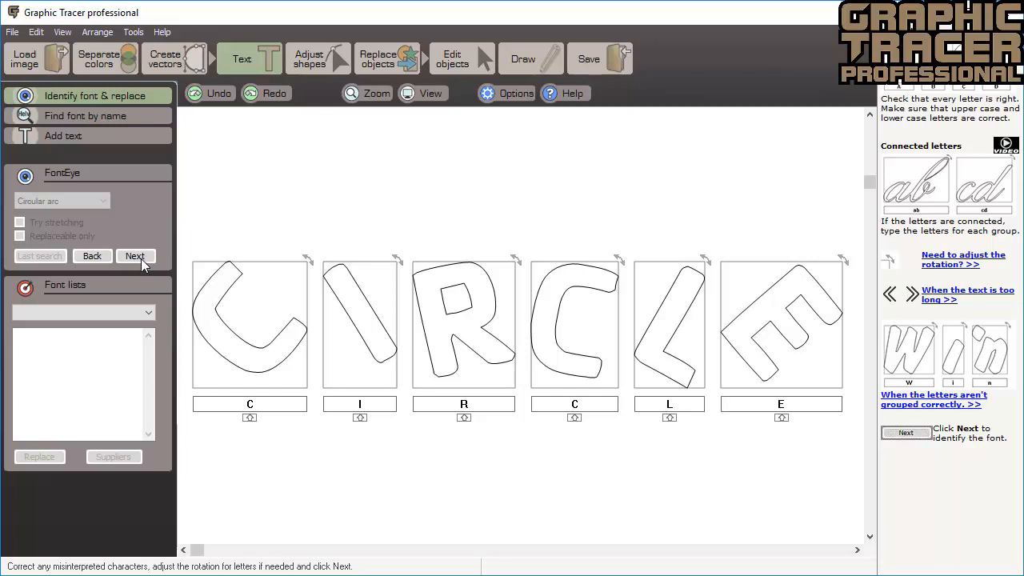
Search for fonts matching CIRCLE, align the first C of the Cachet Bold preview with its outline, and replace the letters with that installed font.
click(142, 262)
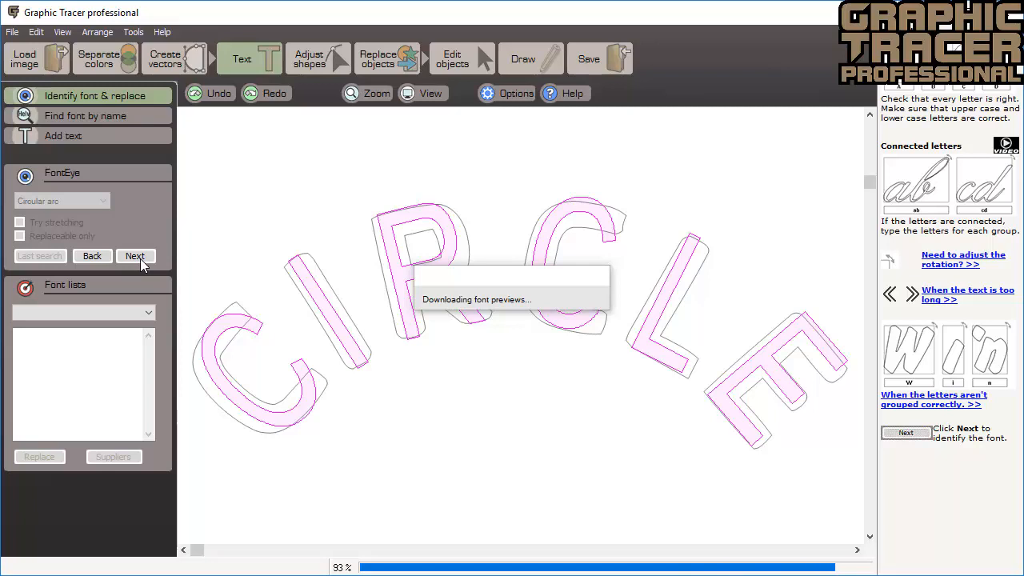
click(88, 365)
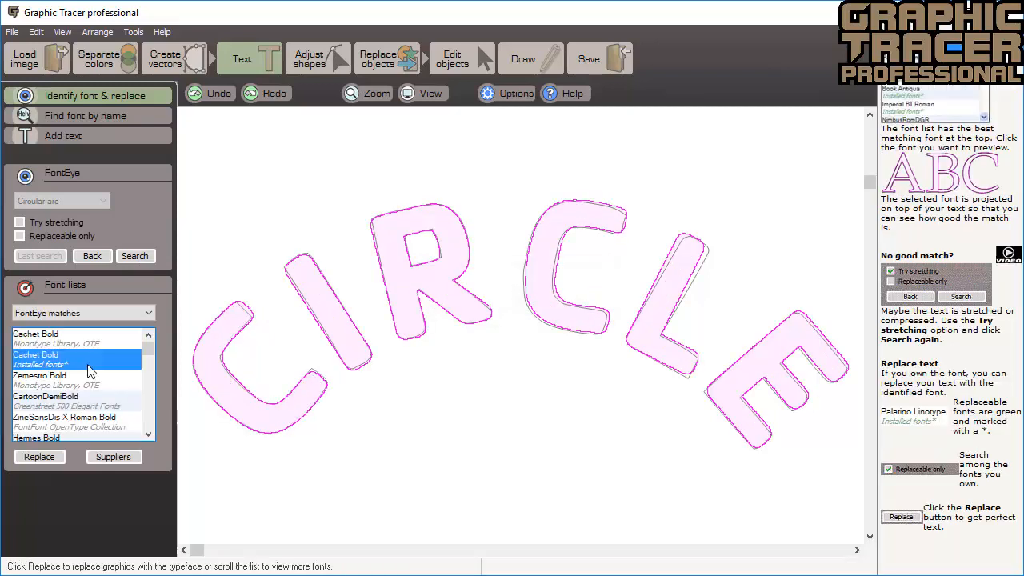
click(262, 398)
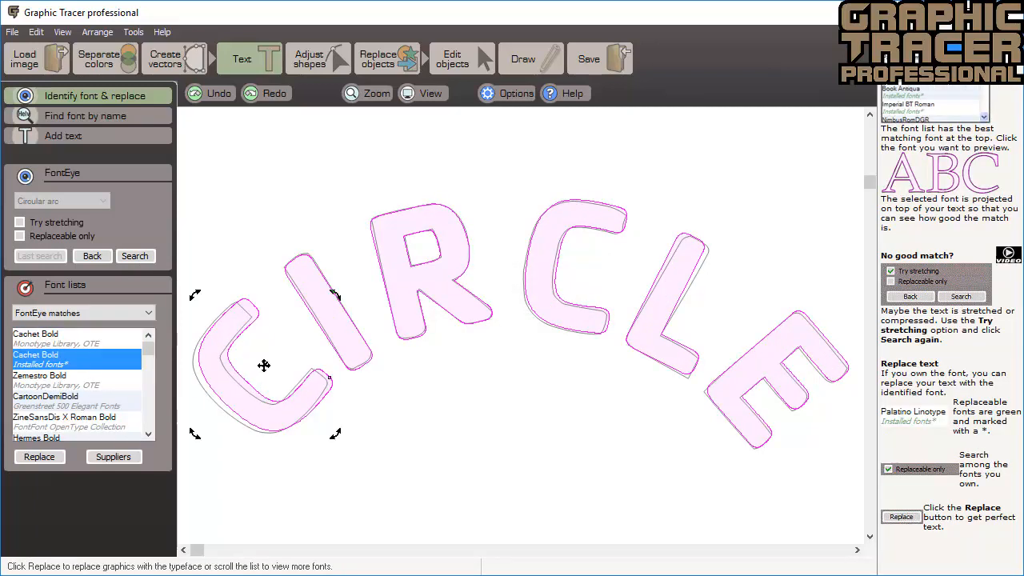
drag(263, 366, 260, 371)
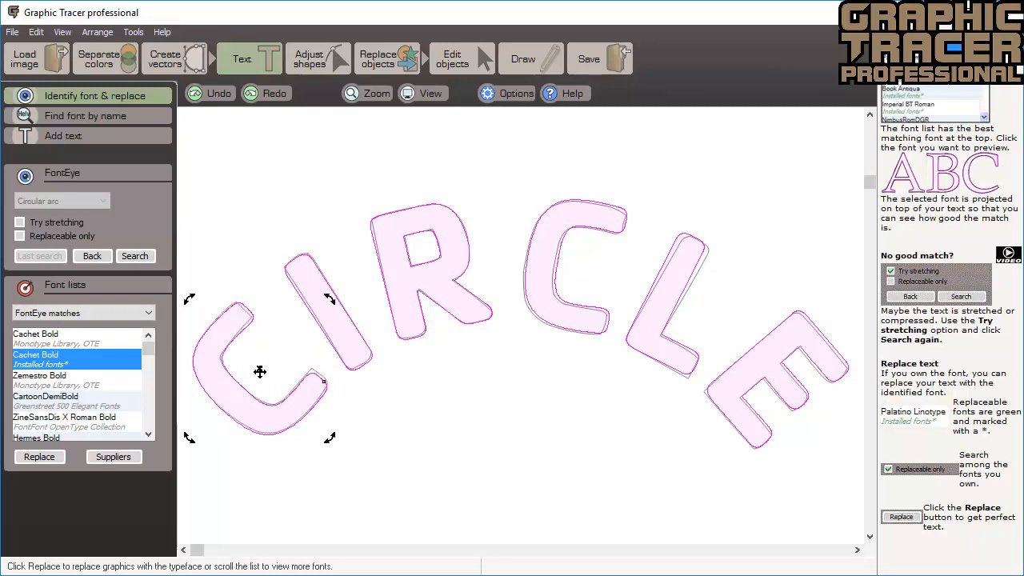
click(44, 463)
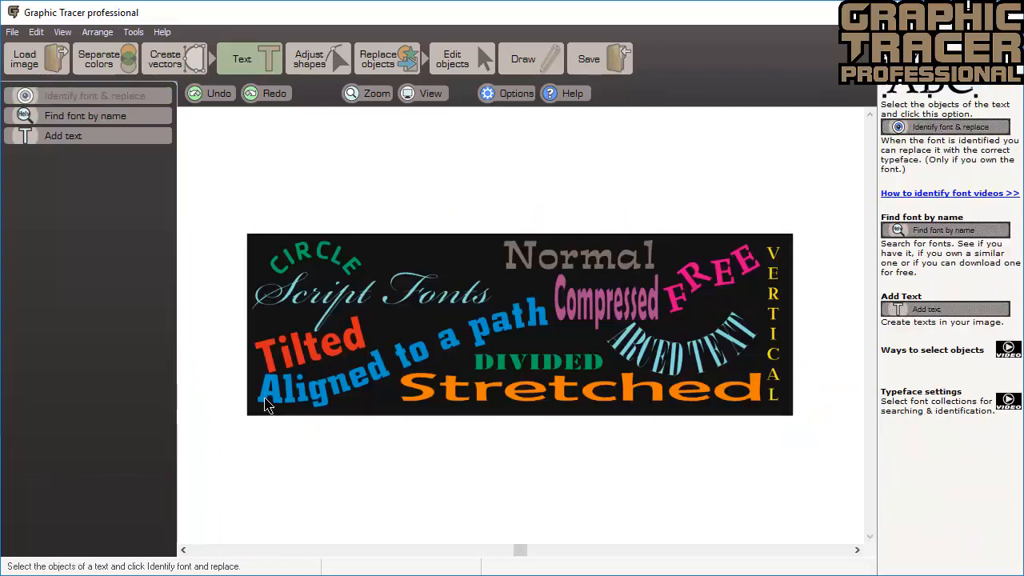
Select all letters of the blue "Aligned to a path" text and start font identification with the Curve orientation.
click(267, 405)
right_click(265, 398)
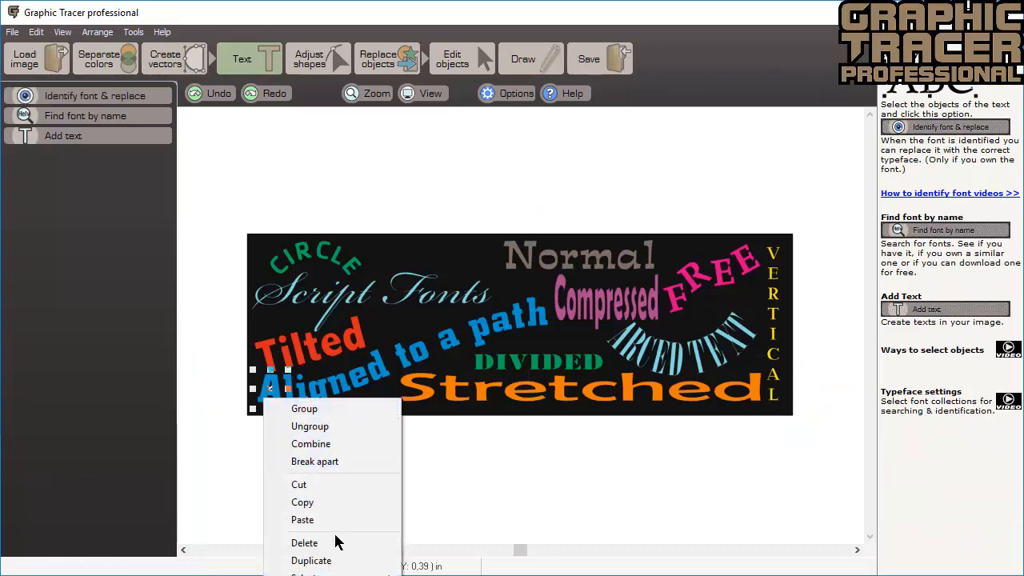
click(320, 573)
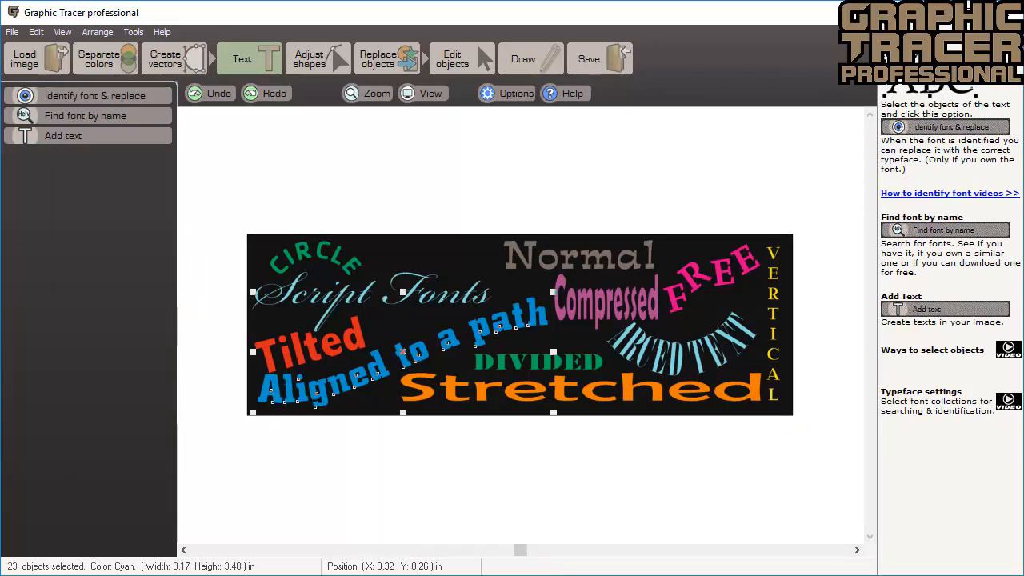
click(161, 95)
click(88, 201)
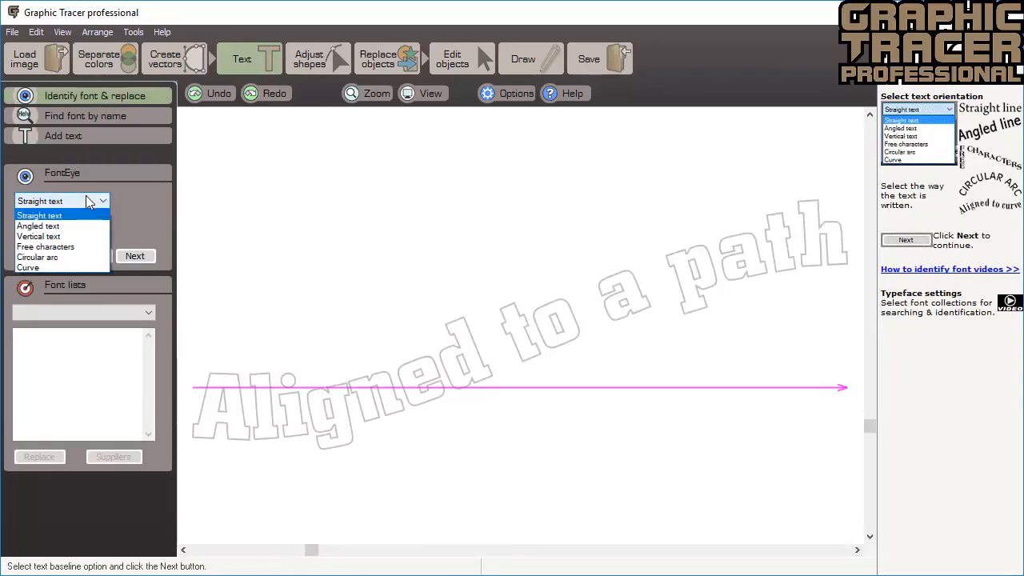
click(94, 266)
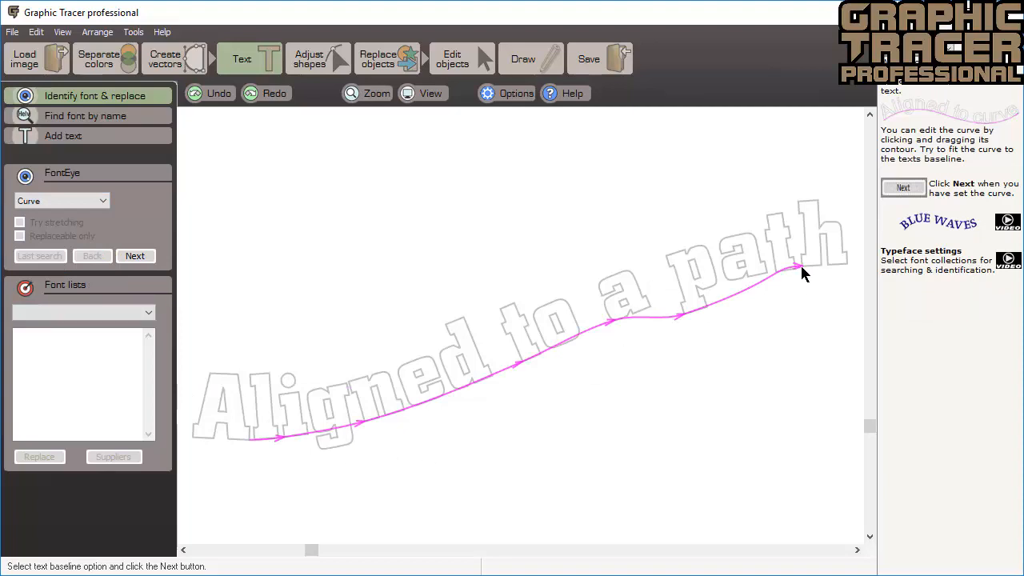
Fit the curved baseline under "Aligned to a path", extending both ends to the outer letters and raising the point below the p.
drag(801, 268, 850, 267)
drag(681, 317, 679, 301)
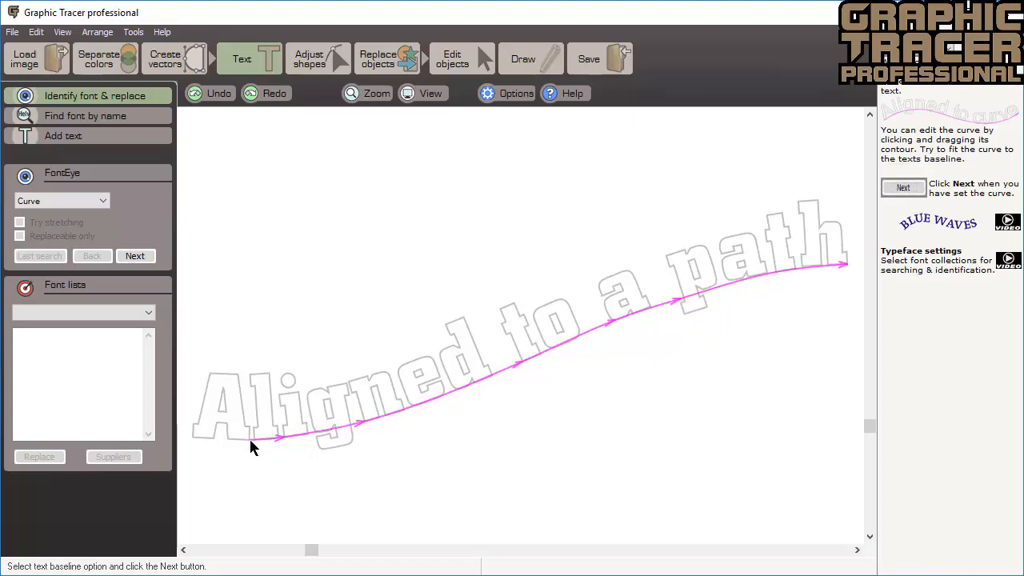
drag(250, 439, 192, 438)
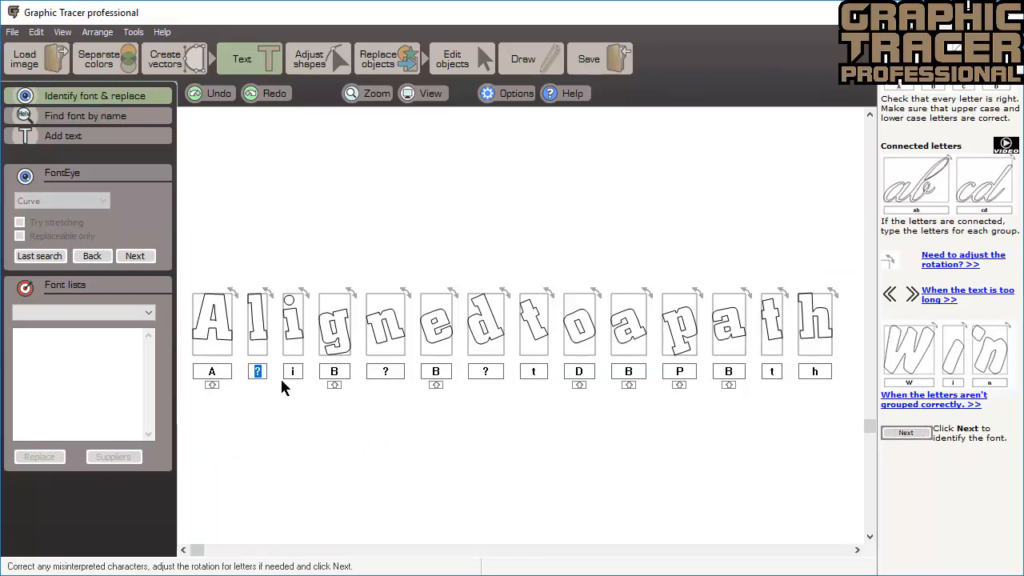
Correct the recognized characters to read Alignedtoapath and replace the lettering with the installed CityDBol font.
text(lignedtoap)
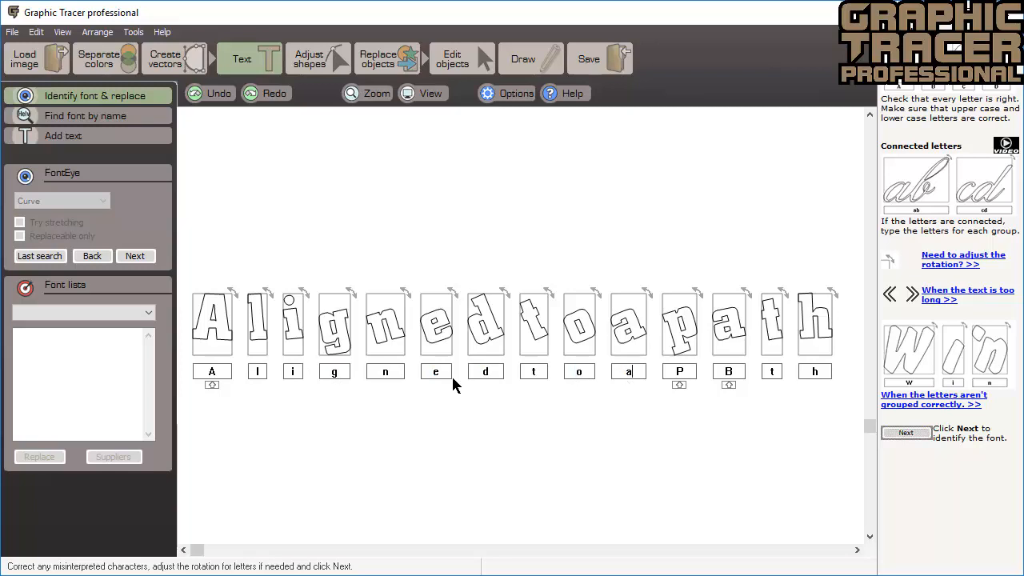
text(a)
click(133, 256)
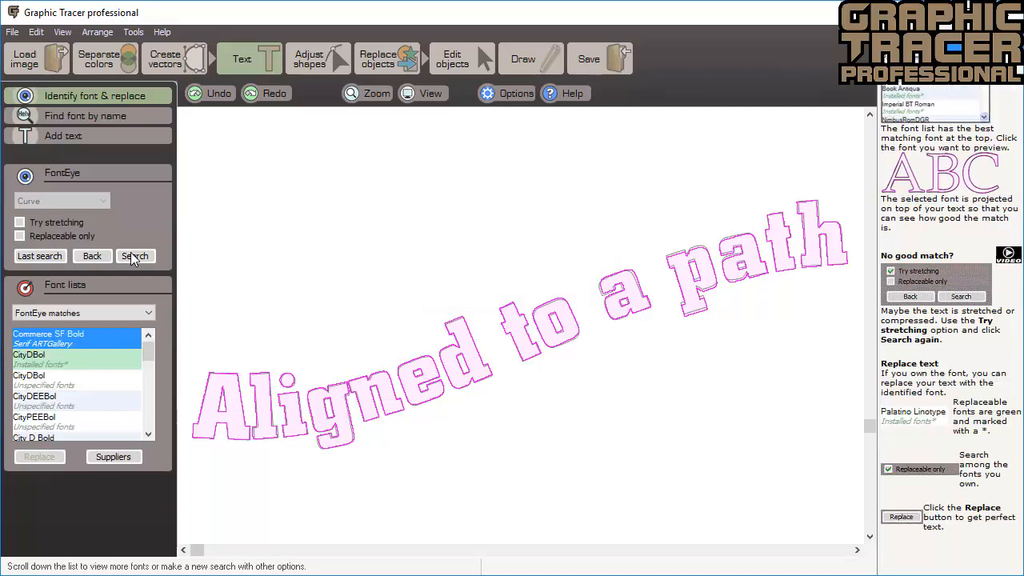
click(58, 364)
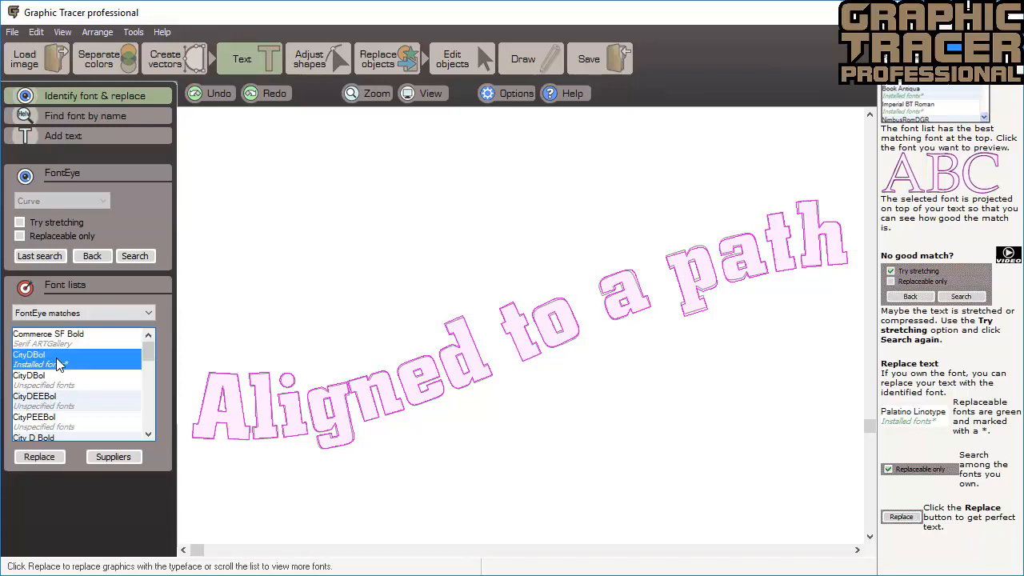
click(39, 457)
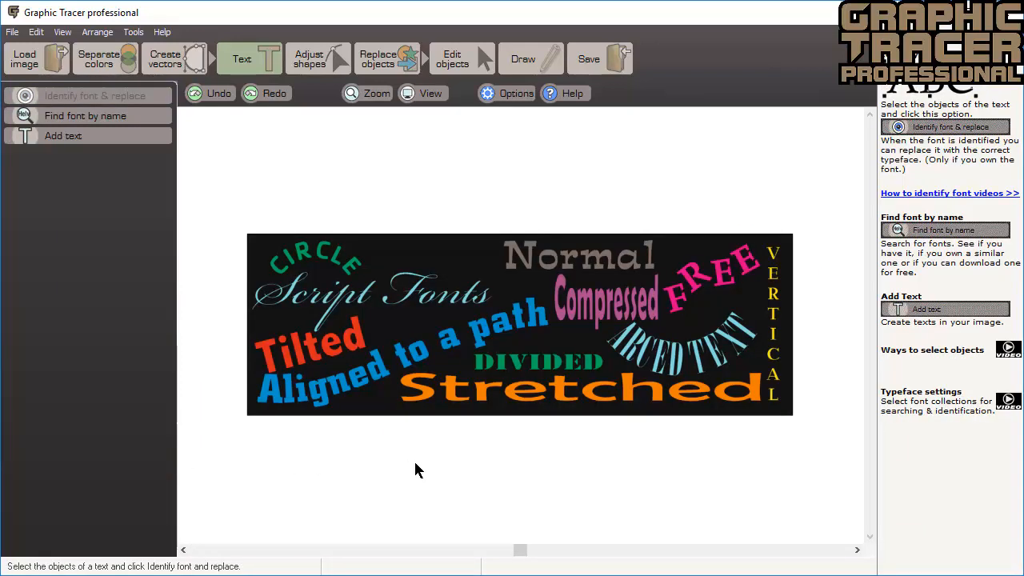